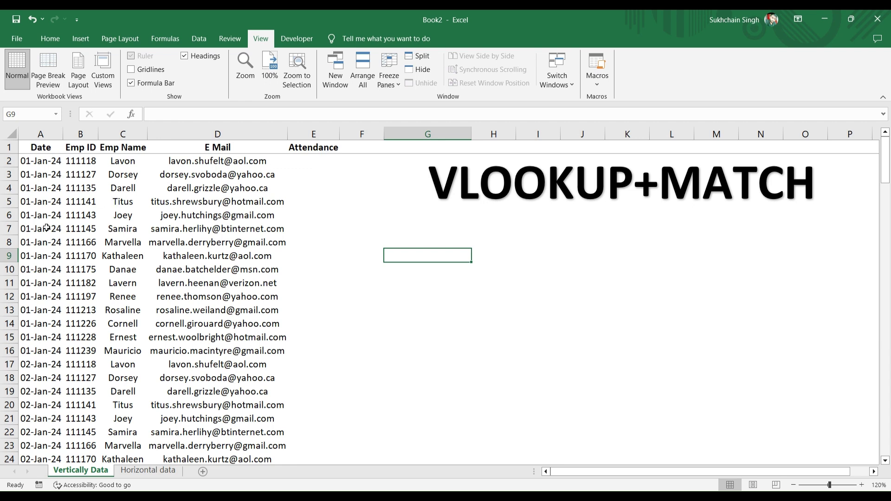
# Compare the dated employee rows on the Vertically Data sheet with the date-by-date attendance grid on the Horizontal data sheet.
pyautogui.click(143, 472)
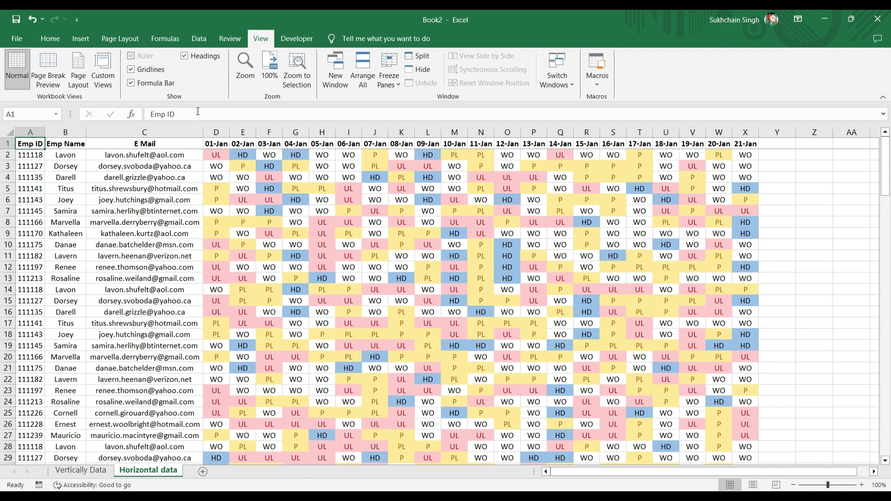
pyautogui.click(80, 470)
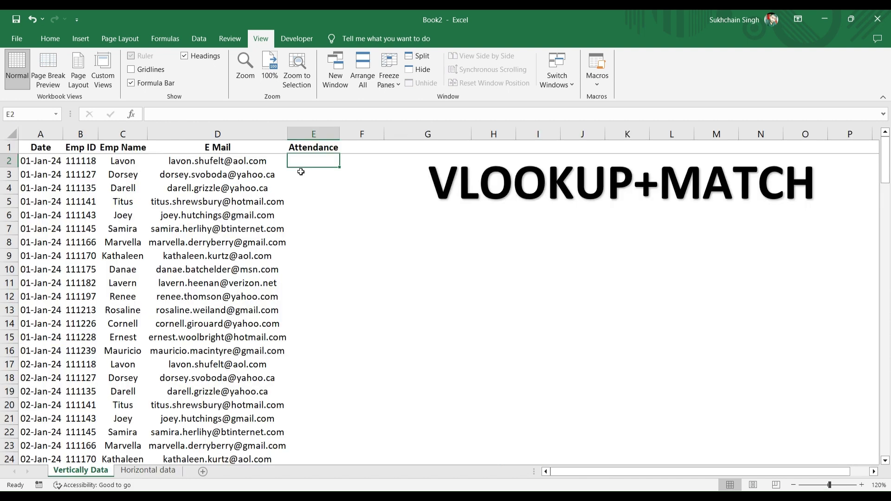
pyautogui.click(405, 256)
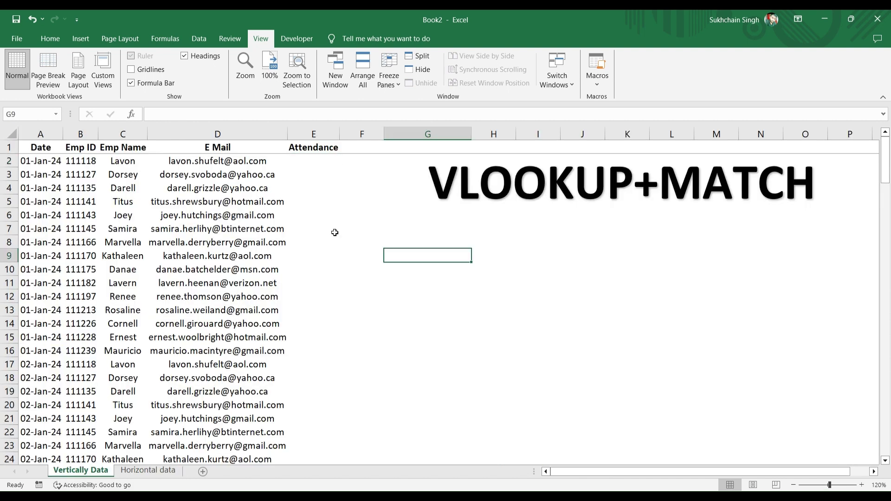
pyautogui.click(306, 160)
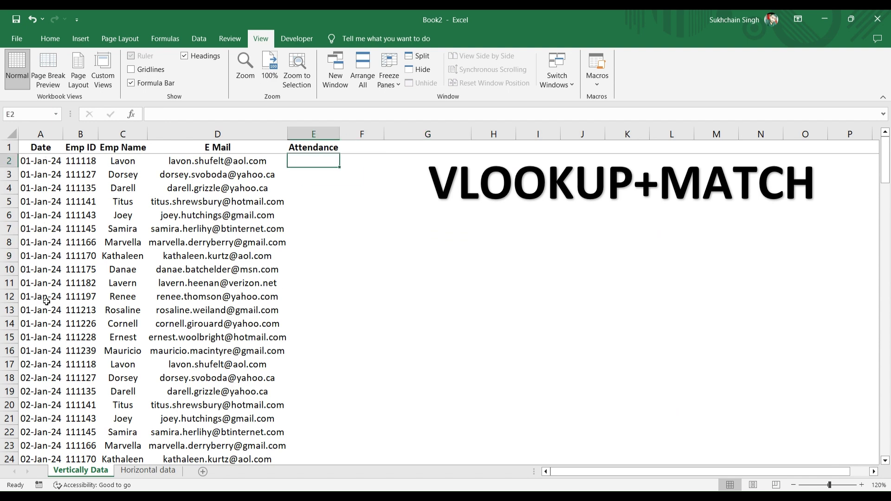
pyautogui.scroll(-1, 46, 348)
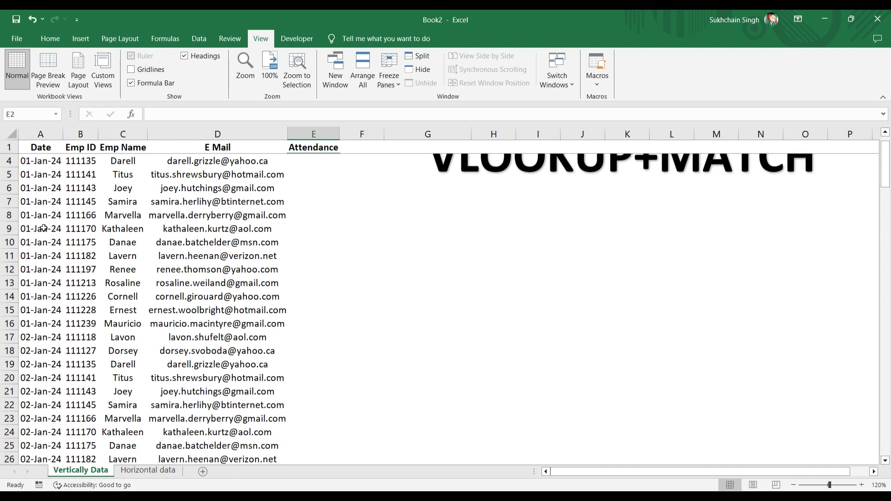
pyautogui.scroll(-2, 41, 288)
pyautogui.scroll(-3, 42, 306)
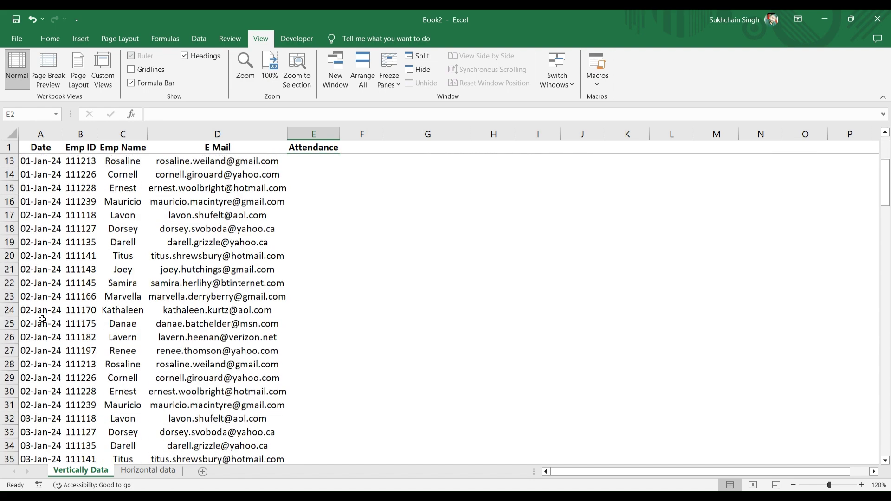
pyautogui.scroll(-12, 42, 320)
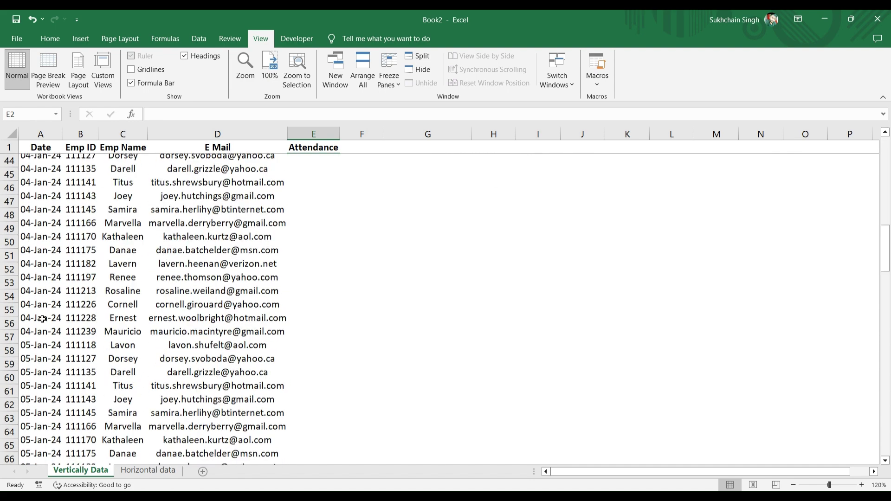
pyautogui.scroll(-5, 42, 319)
pyautogui.scroll(20, 42, 320)
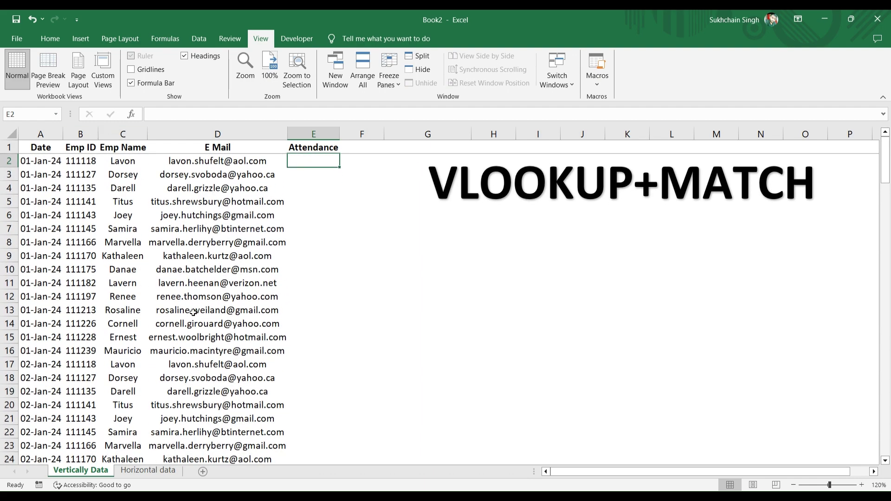
pyautogui.click(136, 471)
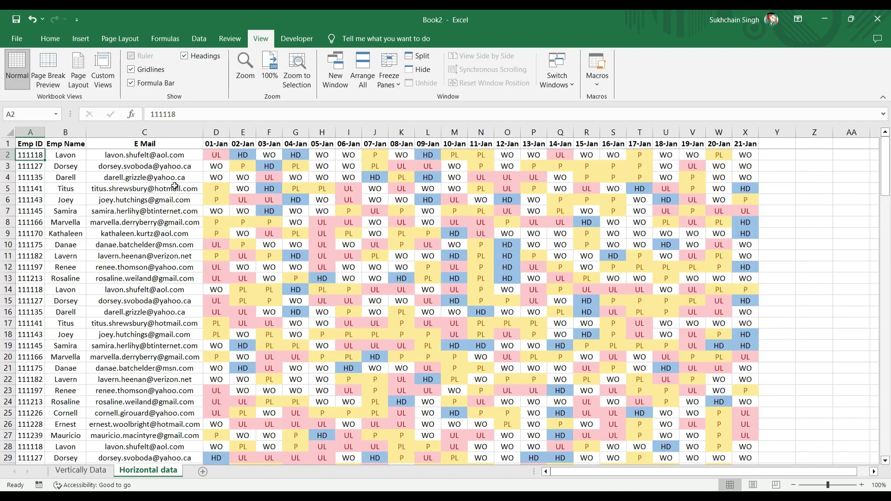
pyautogui.click(99, 475)
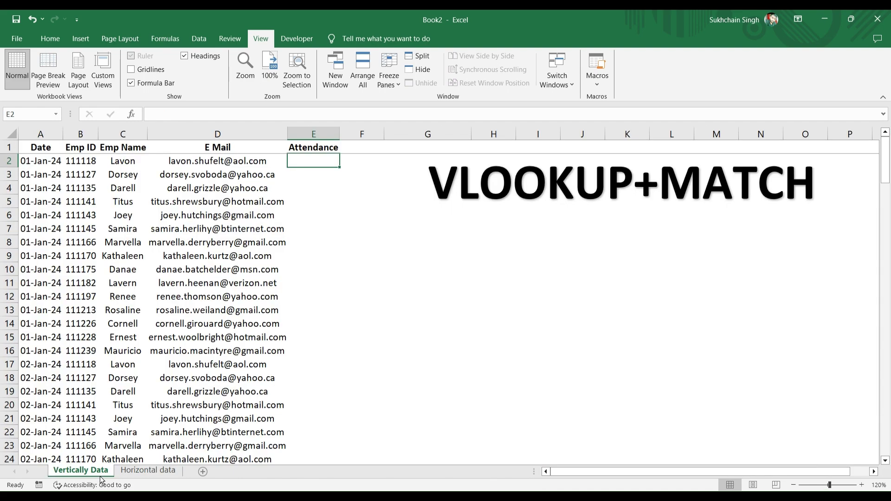
pyautogui.click(143, 467)
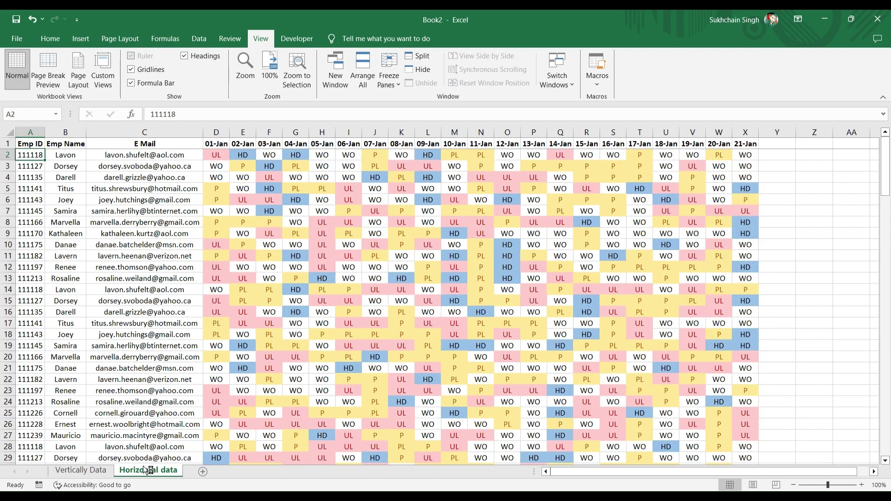
pyautogui.click(81, 470)
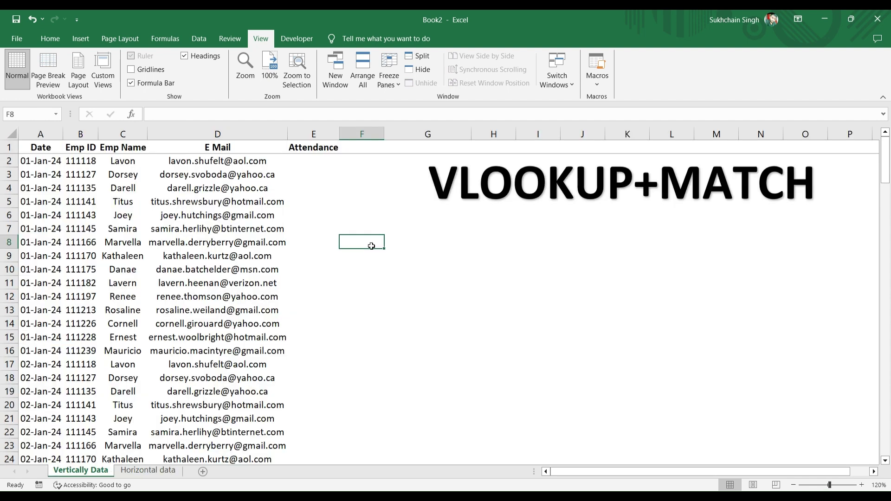
# Start a VLOOKUP formula in E2 of Vertically Data with the Emp ID in B2 as lookup value.
pyautogui.click(318, 159)
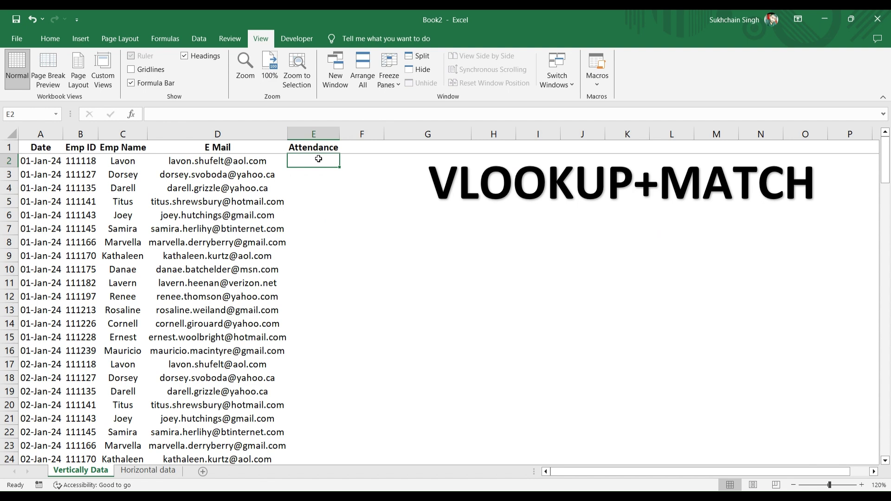
pyautogui.write('=')
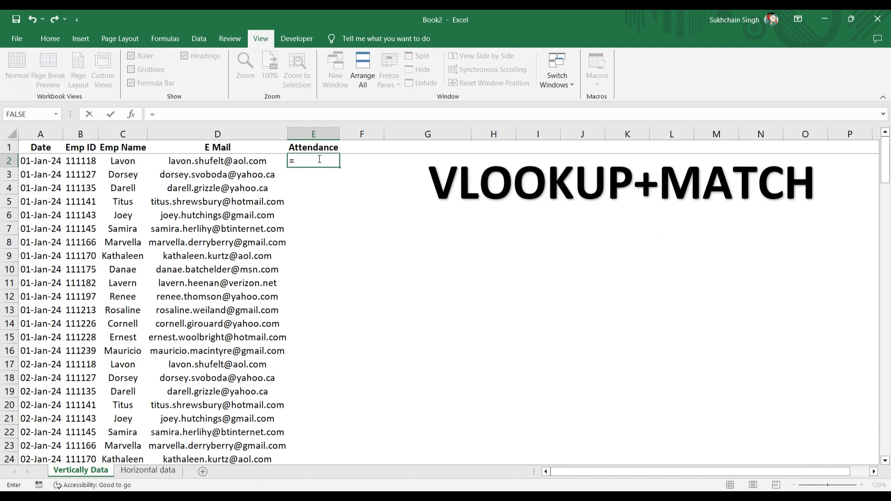
pyautogui.write('VLOOKUP(')
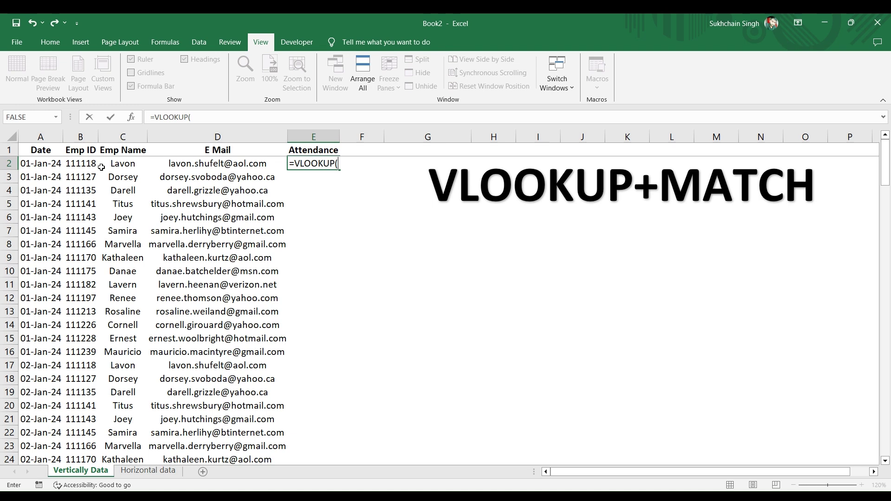
pyautogui.click(74, 164)
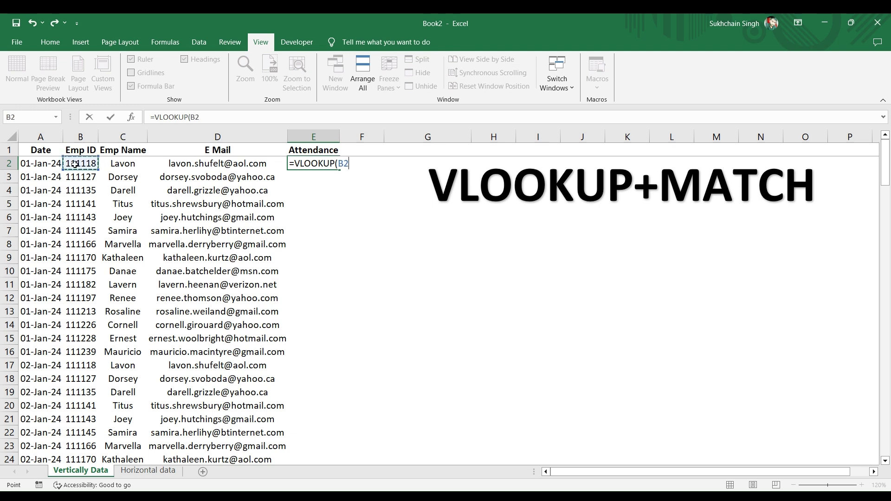
pyautogui.write(',')
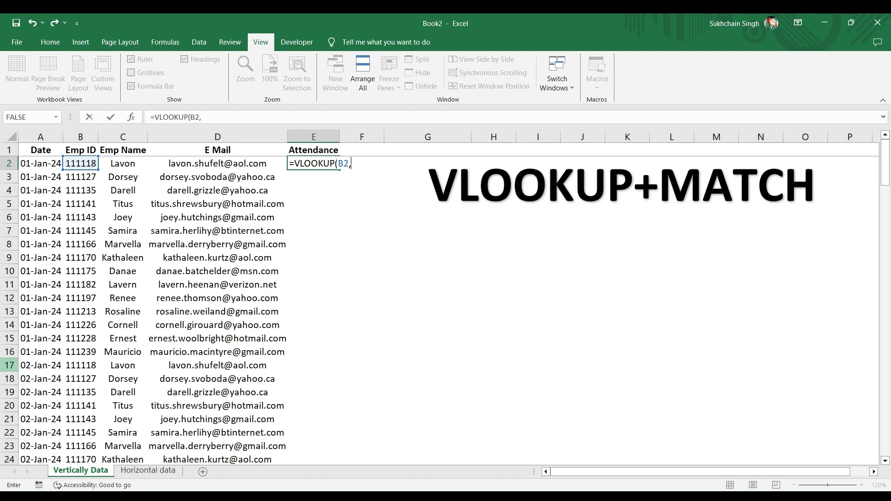
# Set the VLOOKUP table array to columns A through X of the Horizontal data sheet as absolute references ($A:$X).
pyautogui.click(148, 471)
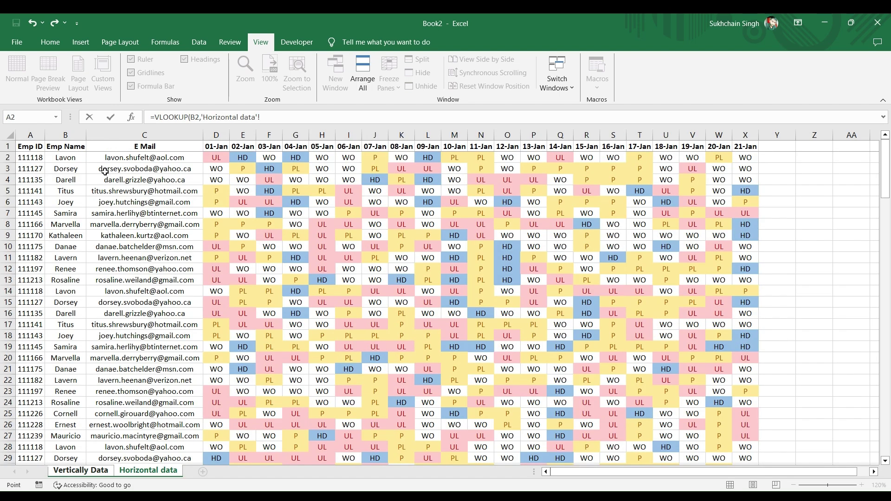
pyautogui.click(37, 133)
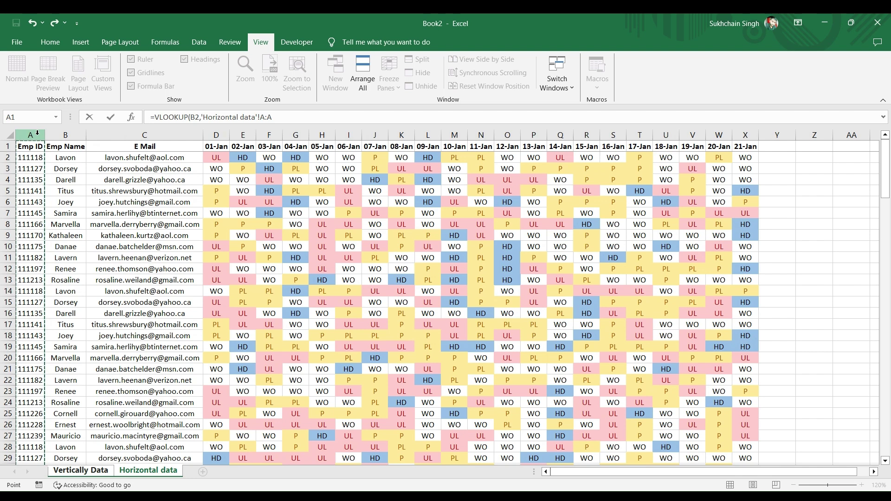
pyautogui.keyDown('shift'); pyautogui.click(754, 135); pyautogui.keyUp('shift')
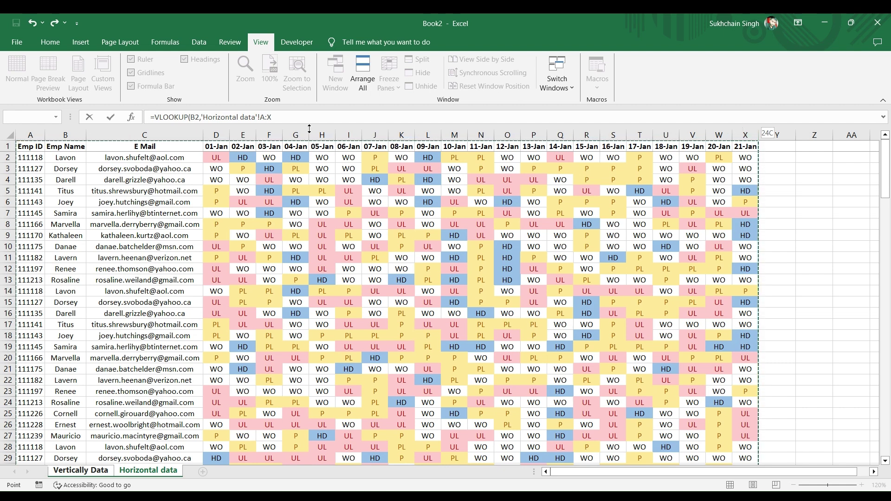
pyautogui.click(284, 117)
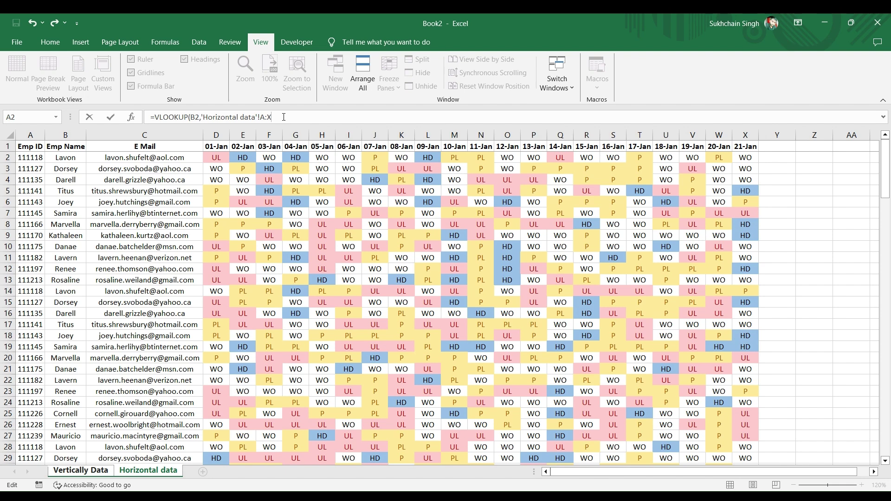
pyautogui.press('F4')
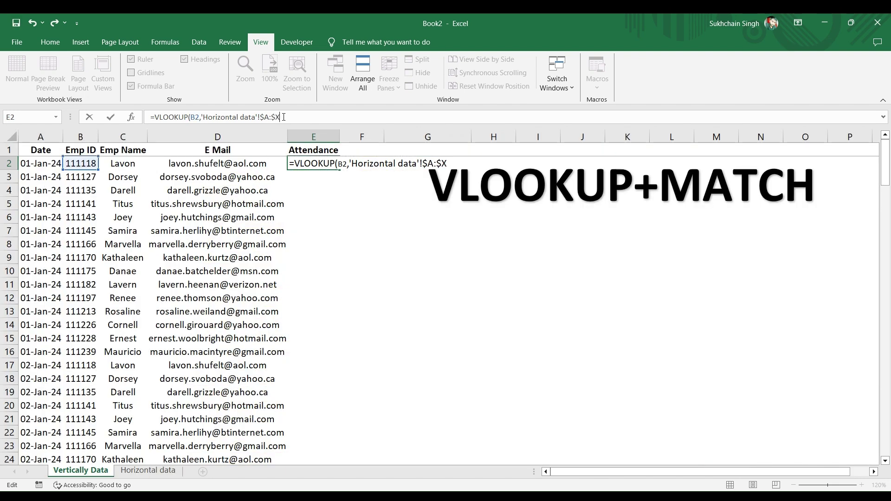
pyautogui.write(',')
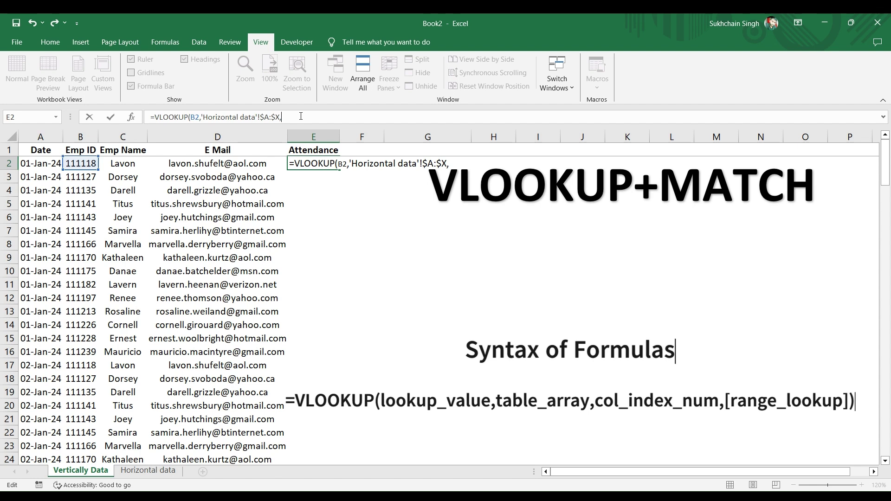
# Nest a MATCH function as the column index, with the date in 'Vertically Data'!$A2 as its lookup value.
pyautogui.write('MATCH(')
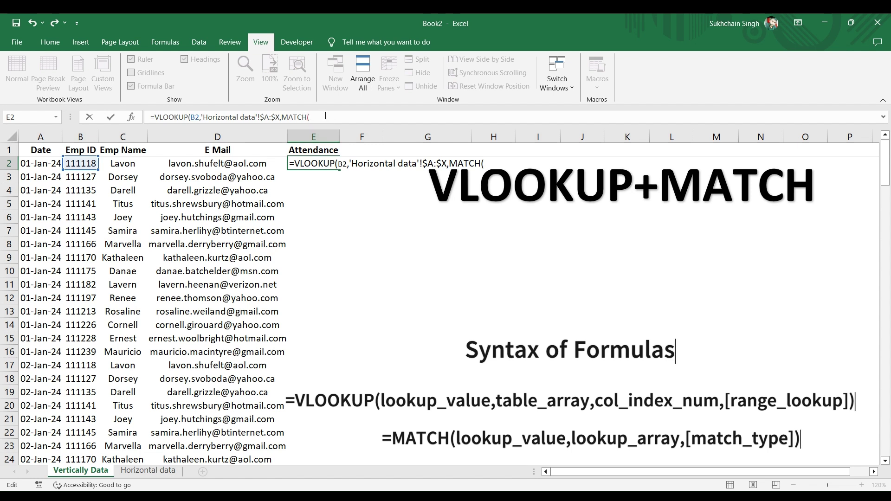
pyautogui.click(43, 164)
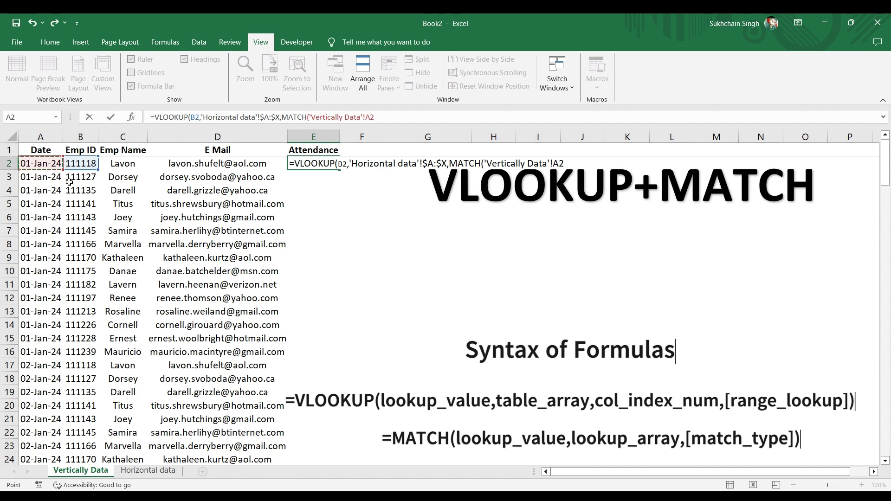
pyautogui.press('F4')
pyautogui.press('F4')
pyautogui.press('F4')
pyautogui.write(',')
# Complete the formula with 'Horizontal data'!$1:$1 as the MATCH lookup array, match type 0 and VLOOKUP range lookup 0.
pyautogui.click(131, 471)
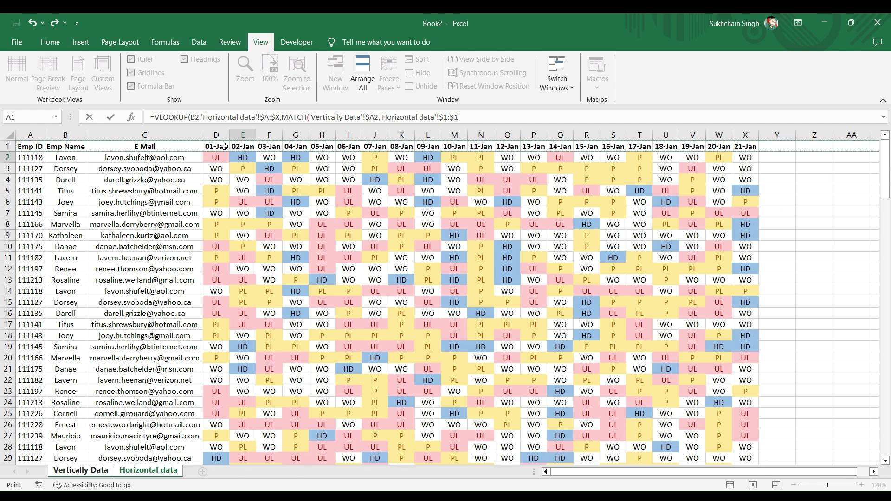
pyautogui.write(',')
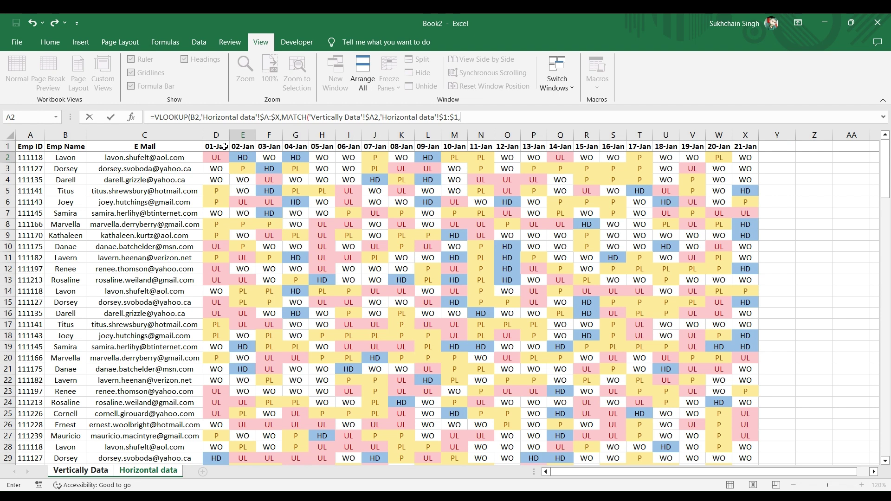
pyautogui.write('0),0')
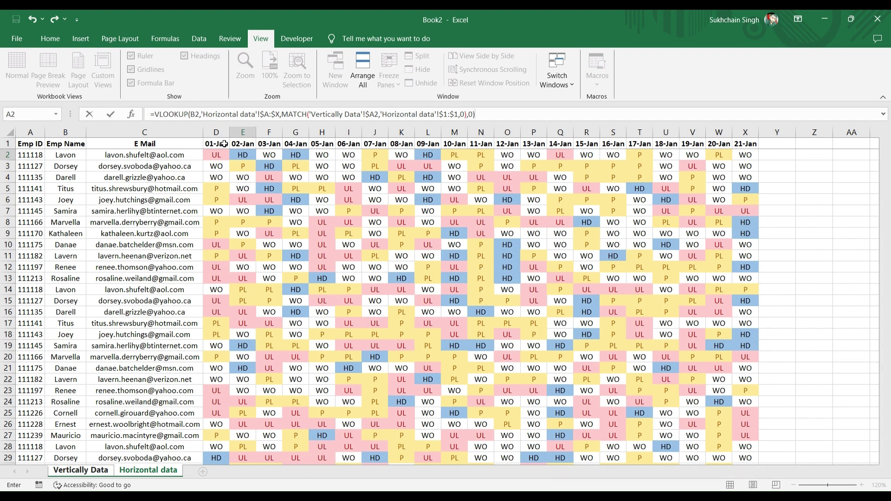
pyautogui.press('Return')
# Fill the E2 formula down the Attendance column to the last data row.
pyautogui.press('Left')
pyautogui.hotkey('ctrl', 'Down')
pyautogui.press('Right')
pyautogui.hotkey('ctrl', 'shift', 'Up')
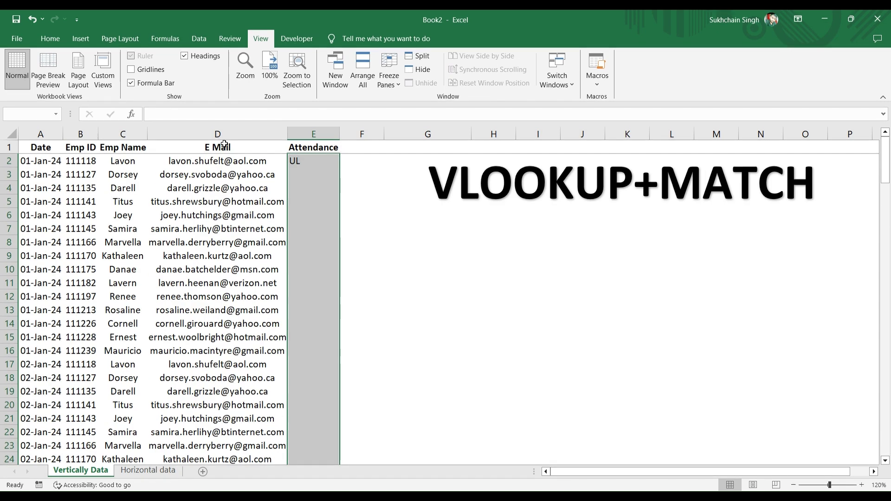
pyautogui.hotkey('ctrl', 'd')
# Center the contents of the Attendance column horizontally.
pyautogui.hotkey('ctrl', 'Up')
pyautogui.press('Down')
pyautogui.press('Up')
pyautogui.hotkey('ctrl', 'shift', 'Down')
pyautogui.hotkey('alt', 'h')
pyautogui.hotkey('alt', 'h')
pyautogui.press('a')
pyautogui.press('c')
pyautogui.press('Down')
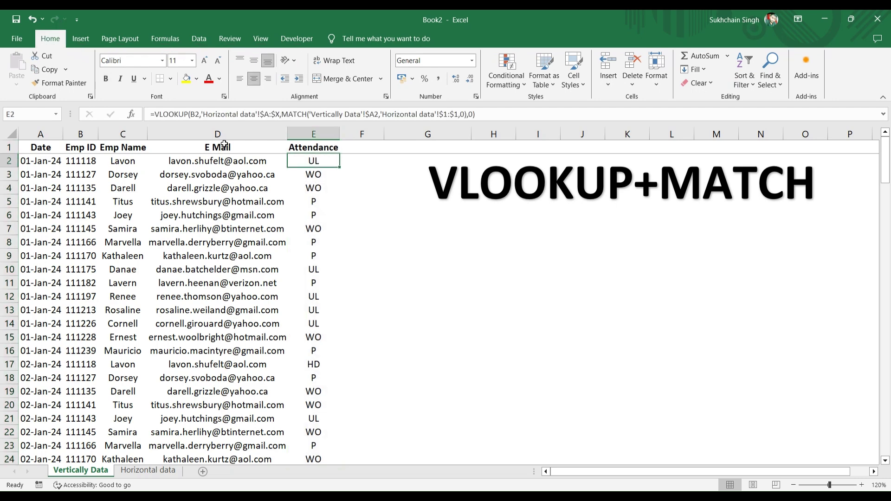
# Turn on filters for the header row of the Vertically Data table.
pyautogui.hotkey('ctrl', 'Down')
pyautogui.hotkey('ctrl', 'Up')
pyautogui.hotkey('ctrl', 'shift', 'l')
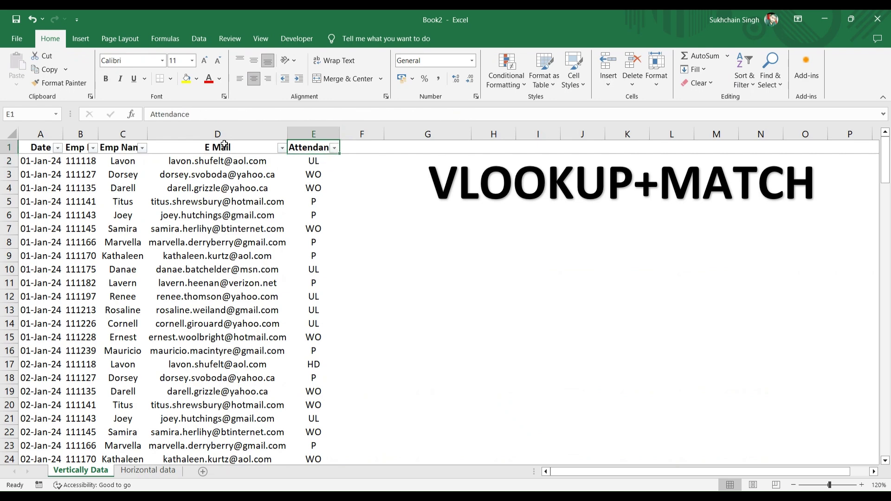
# Filter the Attendance column to show only the HD records.
pyautogui.hotkey('alt', 'Down')
pyautogui.press('e')
pyautogui.press('Down')
pyautogui.press('Down')
pyautogui.press('Down')
pyautogui.press('Up')
pyautogui.press('Up')
pyautogui.press('Down')
pyautogui.press('Down')
pyautogui.press('Down')
pyautogui.press('Down')
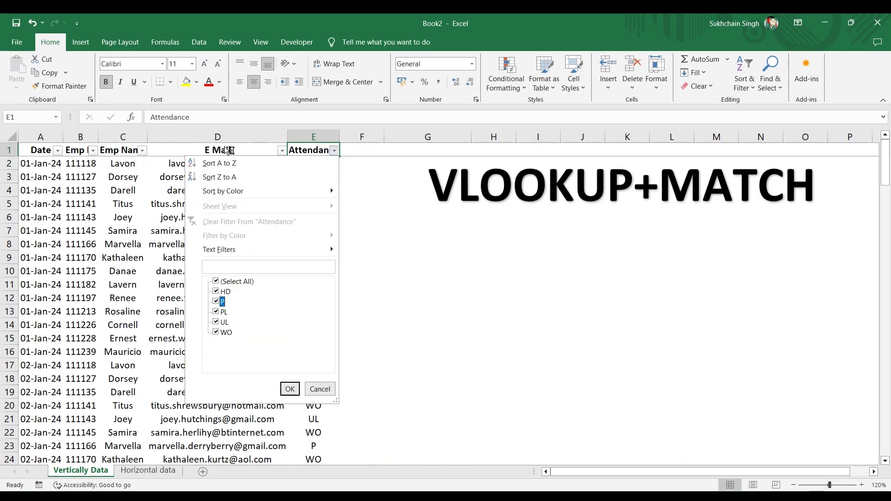
pyautogui.press('Up')
pyautogui.press('Up')
pyautogui.press('Up')
pyautogui.press('Up')
pyautogui.press('space')
pyautogui.press('Down')
pyautogui.press('Down')
pyautogui.press('Up')
pyautogui.press('space')
pyautogui.press('Return')
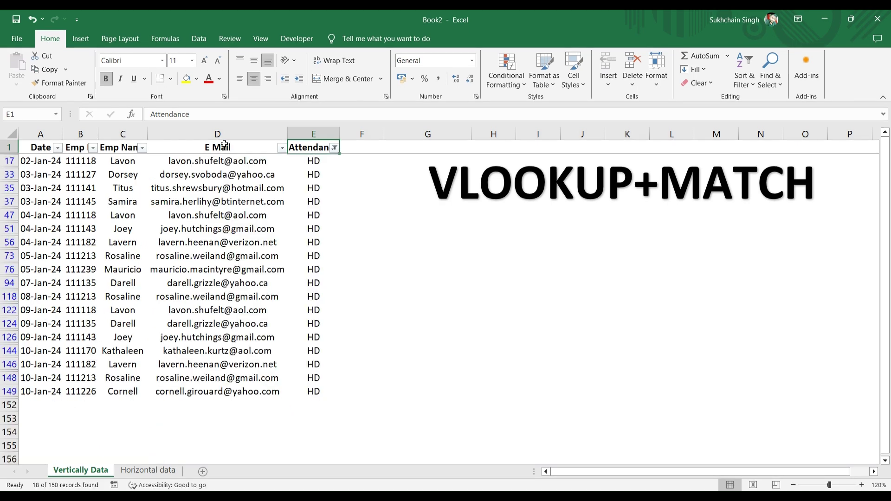
# Filter the Emp Name column to show only the second employee in the filter list.
pyautogui.press('Down')
pyautogui.press('Home')
pyautogui.press('Right')
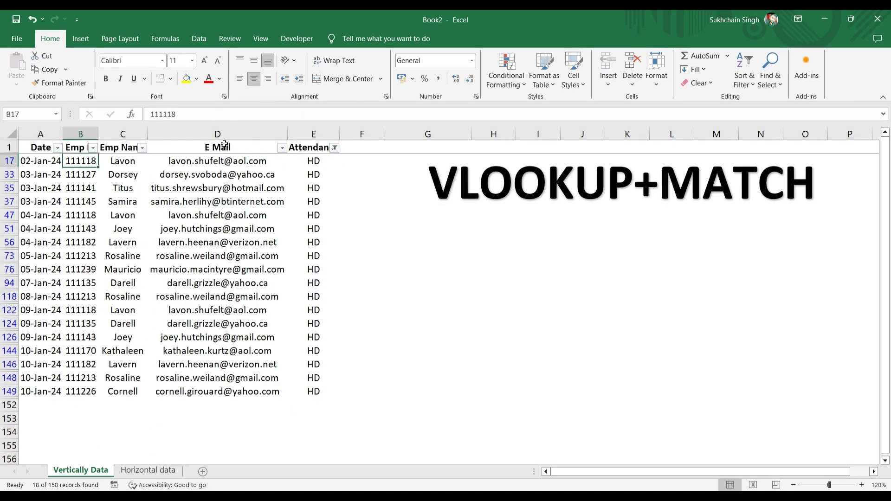
pyautogui.press('Up')
pyautogui.press('Right')
pyautogui.hotkey('alt', 'Down')
pyautogui.press('Tab')
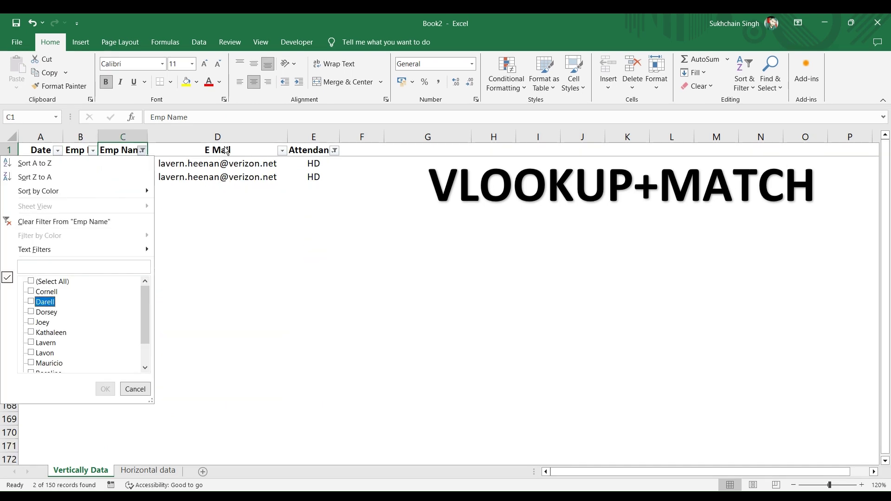
pyautogui.press('space')
pyautogui.press('Return')
pyautogui.press('Down')
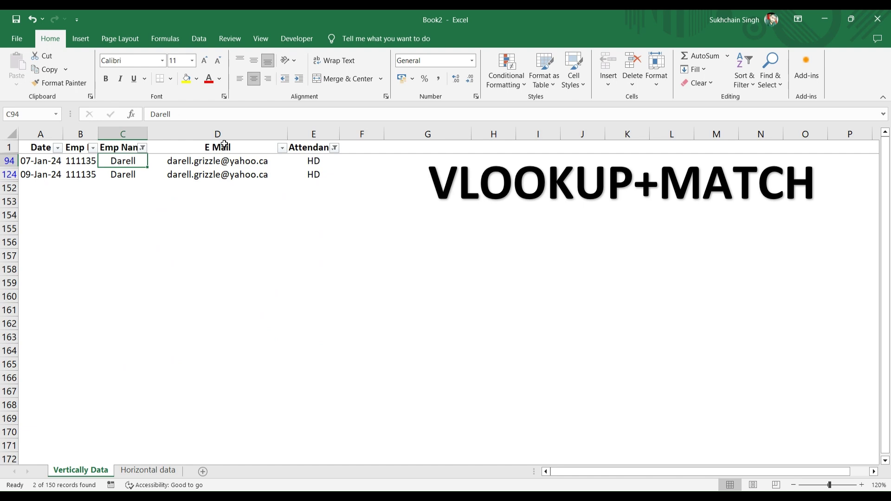
# Examine the dates, employee details and attendance values of the filtered HD records in rows 94 and 124.
pyautogui.press('Right')
pyautogui.press('Left')
pyautogui.press('Left')
pyautogui.press('Left')
pyautogui.press('Right')
pyautogui.press('Right')
pyautogui.press('Right')
pyautogui.press('Right')
pyautogui.press('Right')
pyautogui.press('Left')
pyautogui.press('Left')
pyautogui.press('Left')
pyautogui.press('Left')
pyautogui.press('Left')
pyautogui.press('Down')
pyautogui.press('Right')
pyautogui.press('Right')
pyautogui.press('Right')
pyautogui.press('Right')
pyautogui.press('Left')
pyautogui.press('Left')
pyautogui.press('Left')
# Copy the employee ID from cell B94.
pyautogui.press('Up')
pyautogui.press('Right')
pyautogui.press('Left')
pyautogui.hotkey('ctrl', 'c')
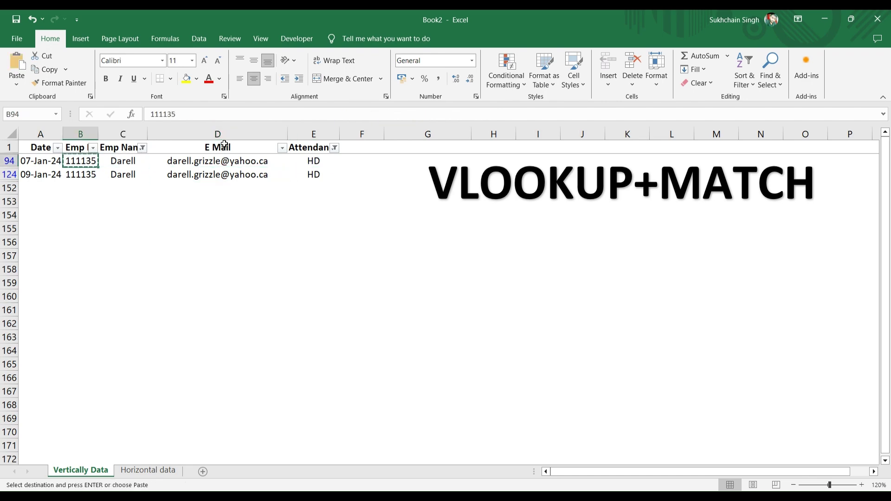
# Search the Emp ID column of the Horizontal data sheet for the copied employee ID.
pyautogui.click(148, 470)
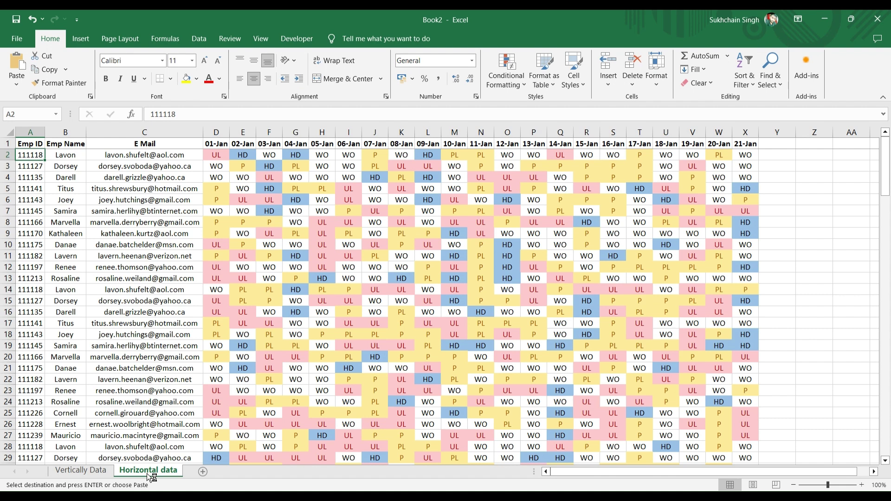
pyautogui.press('Up')
pyautogui.press('Right')
pyautogui.press('Left')
pyautogui.hotkey('ctrl', 'shift', 'Down')
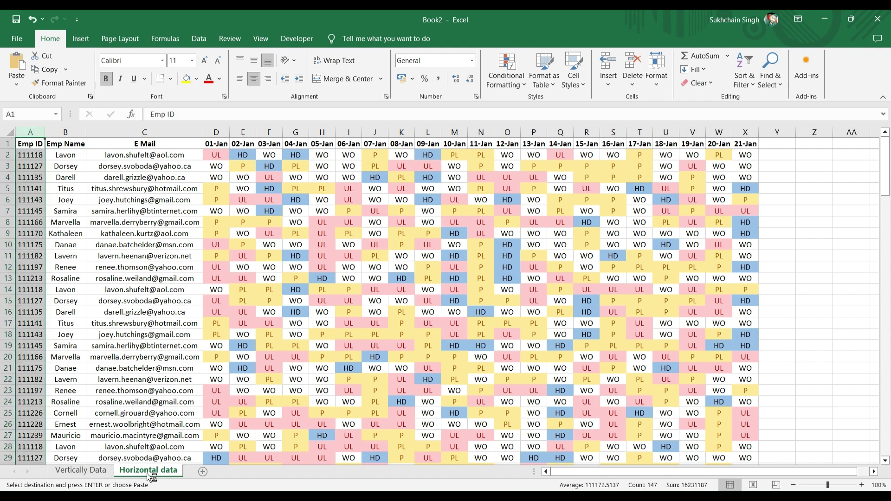
pyautogui.hotkey('ctrl', 'f')
pyautogui.hotkey('ctrl', 'v')
pyautogui.press('Return')
pyautogui.press('Escape')
# Check the attendance for 07-Jan and 09-Jan in row 4 against the filtered records, and return to the Vertically Data sheet.
pyautogui.press('Right')
pyautogui.press('Left')
pyautogui.press('Right')
pyautogui.press('Right')
pyautogui.press('Right')
pyautogui.press('Right')
pyautogui.press('Right')
pyautogui.press('Right')
pyautogui.press('Right')
pyautogui.press('Right')
pyautogui.press('Left')
pyautogui.press('Left')
pyautogui.press('Left')
pyautogui.press('Left')
pyautogui.press('Left')
pyautogui.press('Right')
pyautogui.press('Right')
pyautogui.press('Right')
pyautogui.press('Right')
pyautogui.press('Right')
pyautogui.press('Right')
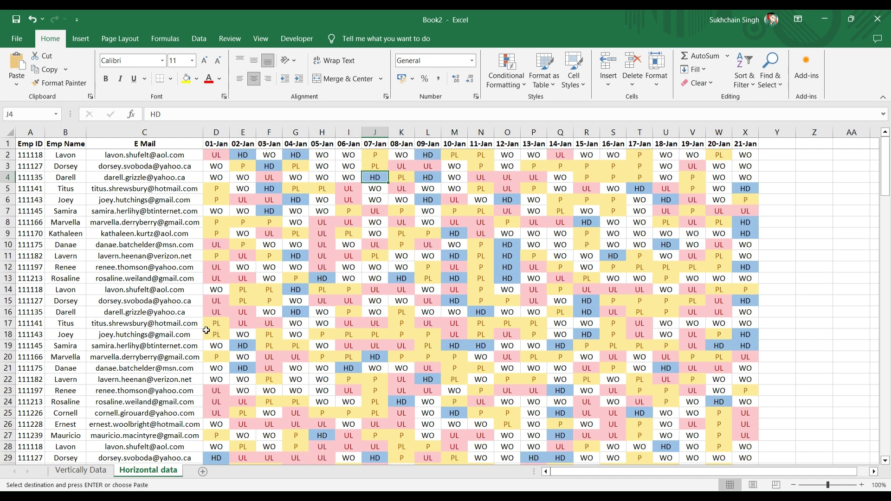
pyautogui.click(427, 177)
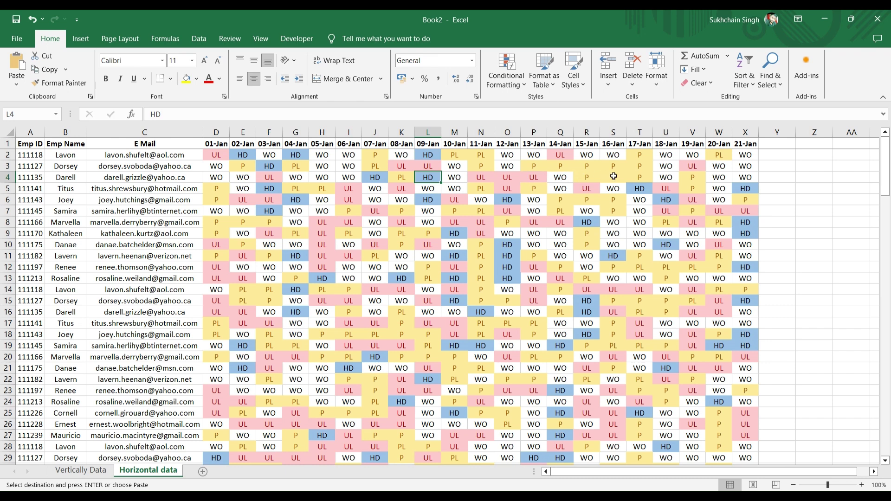
pyautogui.click(99, 470)
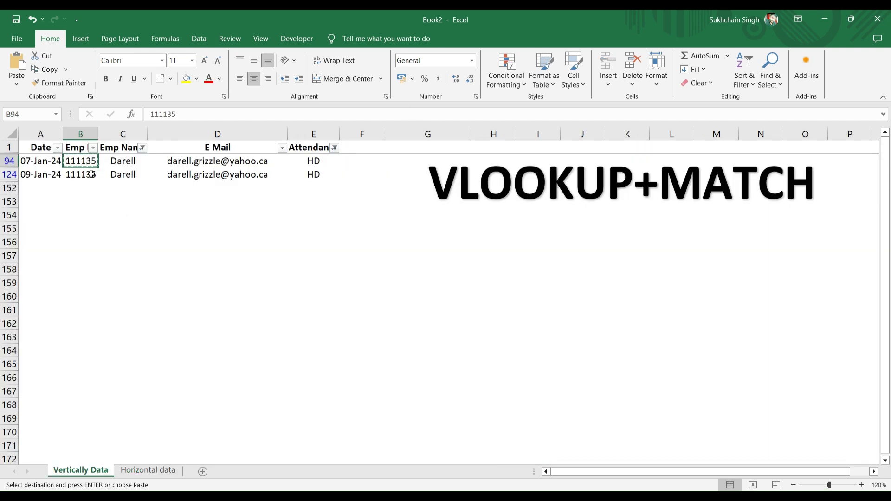
pyautogui.press('Right')
pyautogui.press('Up')
pyautogui.hotkey('alt', 'Down')
pyautogui.press('space')
pyautogui.press('Down')
pyautogui.press('Down')
pyautogui.press('Down')
pyautogui.press('Up')
pyautogui.press('Up')
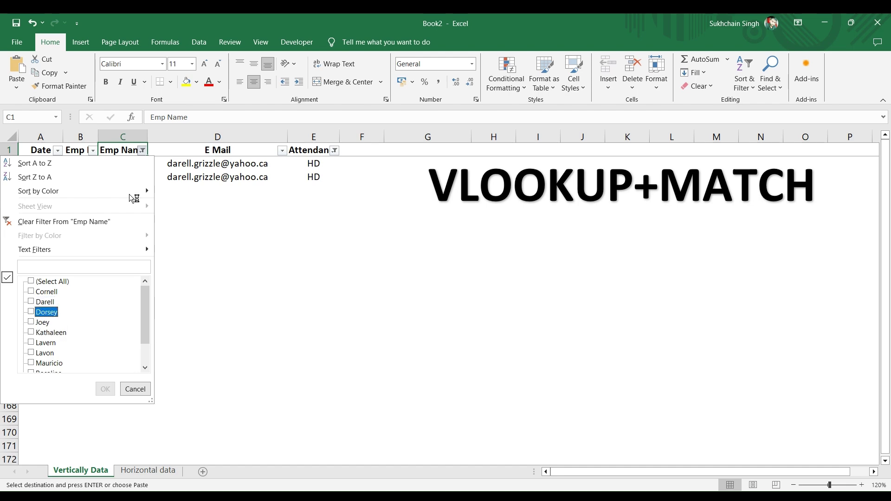
pyautogui.press('Escape')
# Reset all filters on the Vertically Data table and filter the Attendance column to show only the PL records.
pyautogui.hotkey('ctrl', 'shift', 'l')
pyautogui.hotkey('ctrl', 'shift', 'l')
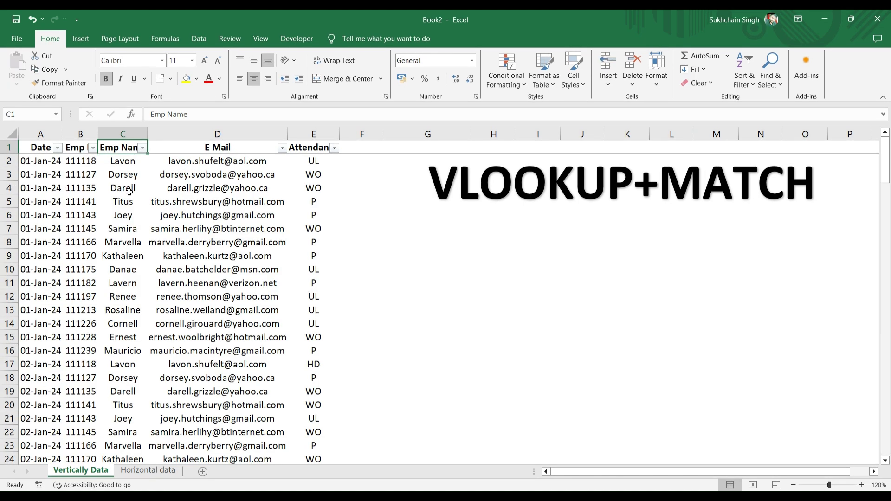
pyautogui.press('Left')
pyautogui.press('Right')
pyautogui.press('Right')
pyautogui.press('Right')
pyautogui.hotkey('alt', 'Down')
pyautogui.press('space')
pyautogui.press('Down')
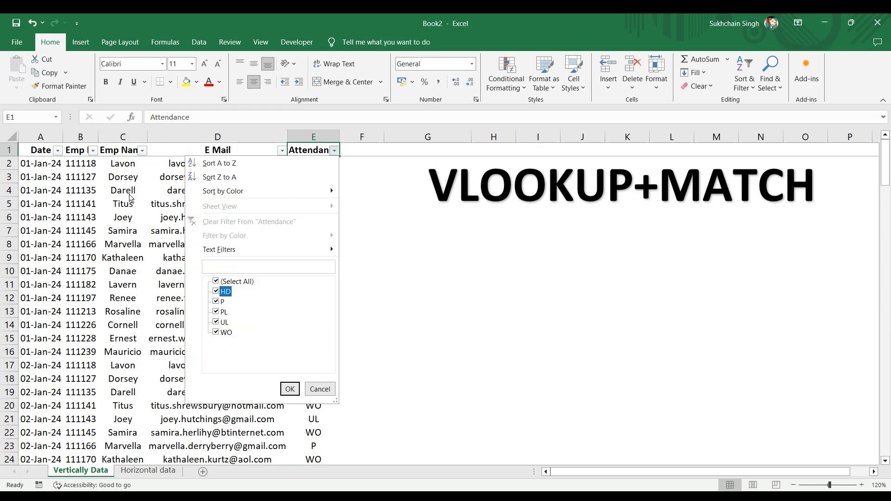
pyautogui.press('Down')
pyautogui.press('Down')
pyautogui.press('space')
pyautogui.press('Return')
# Look through the employee names of the filtered PL records.
pyautogui.press('Left')
pyautogui.press('Left')
pyautogui.press('Left')
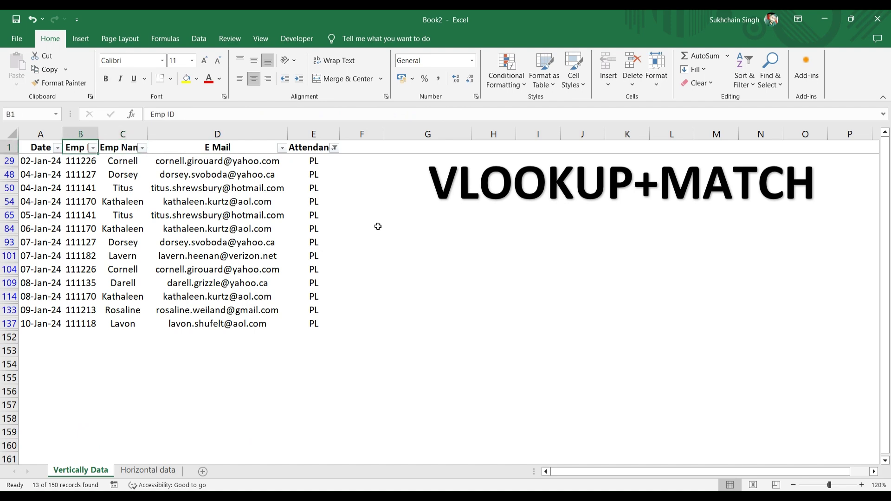
pyautogui.hotkey('alt', 'Down')
pyautogui.press('Escape')
pyautogui.press('Right')
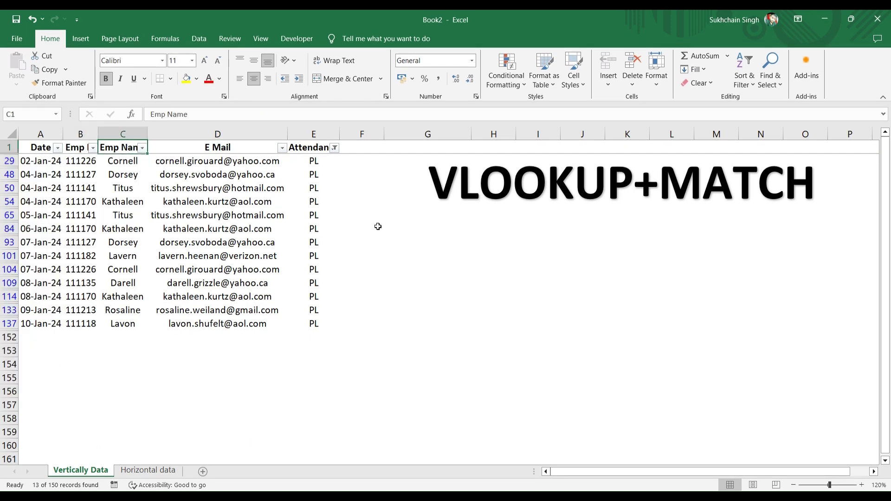
pyautogui.press('Down')
pyautogui.press('Down')
pyautogui.press('Down')
pyautogui.press('Down')
pyautogui.press('Down')
pyautogui.press('Down')
pyautogui.press('Up')
pyautogui.press('Up')
pyautogui.press('Up')
pyautogui.press('Up')
pyautogui.press('Up')
pyautogui.press('Up')
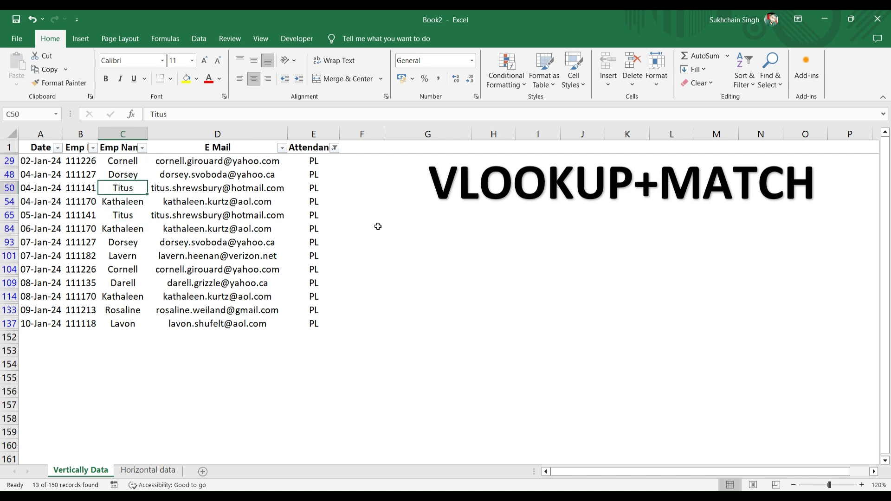
# Filter the Emp Name column to show only the fourth employee in the filter list.
pyautogui.hotkey('alt', 'Down')
pyautogui.press('space')
pyautogui.press('Down')
pyautogui.press('Down')
pyautogui.press('Down')
pyautogui.press('Down')
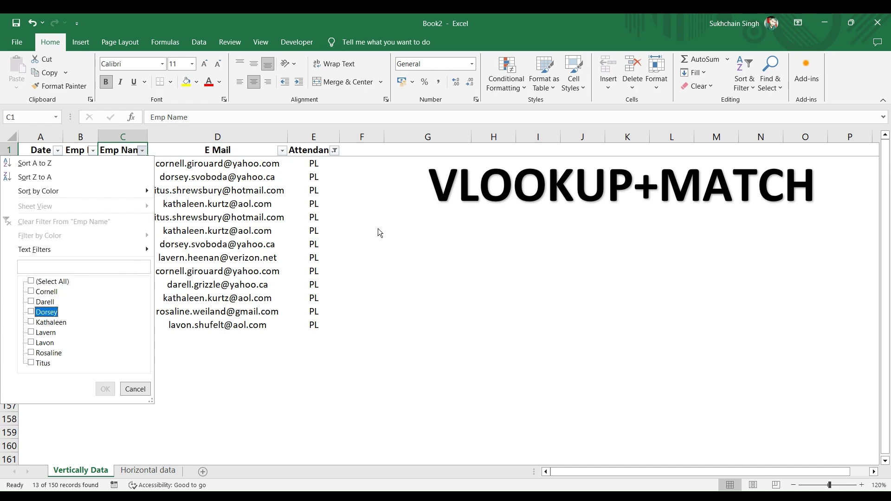
pyautogui.press('space')
pyautogui.press('Return')
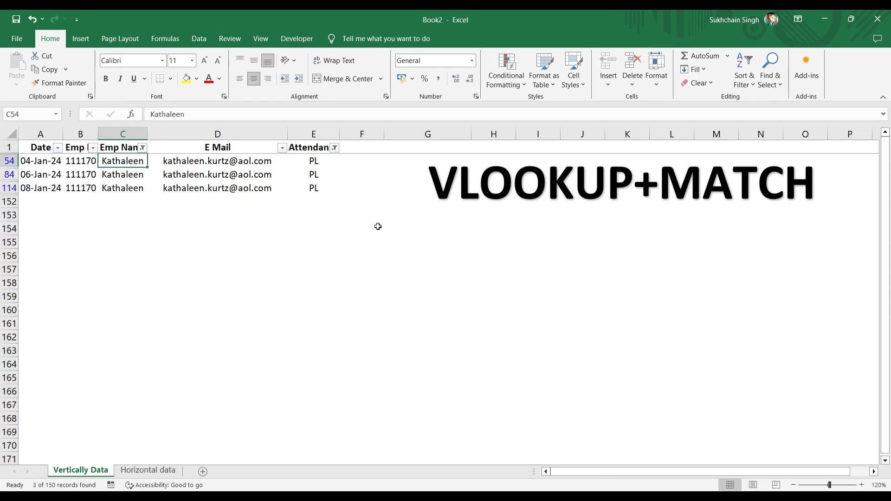
# Copy the employee ID from cell B54.
pyautogui.press('Right')
pyautogui.press('Left')
pyautogui.press('Left')
pyautogui.press('Left')
pyautogui.press('Right')
pyautogui.hotkey('ctrl', 'c')
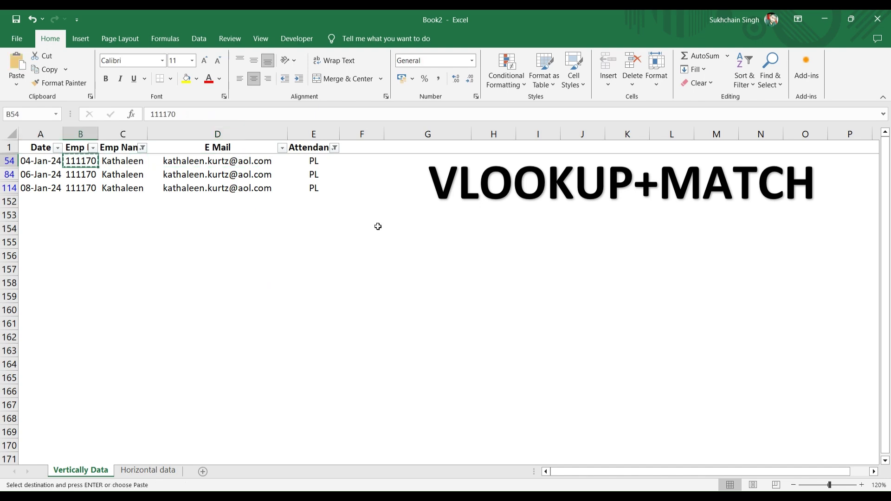
# Find the employee ID copied from B54 in the Emp ID column of the Horizontal data sheet.
pyautogui.click(142, 471)
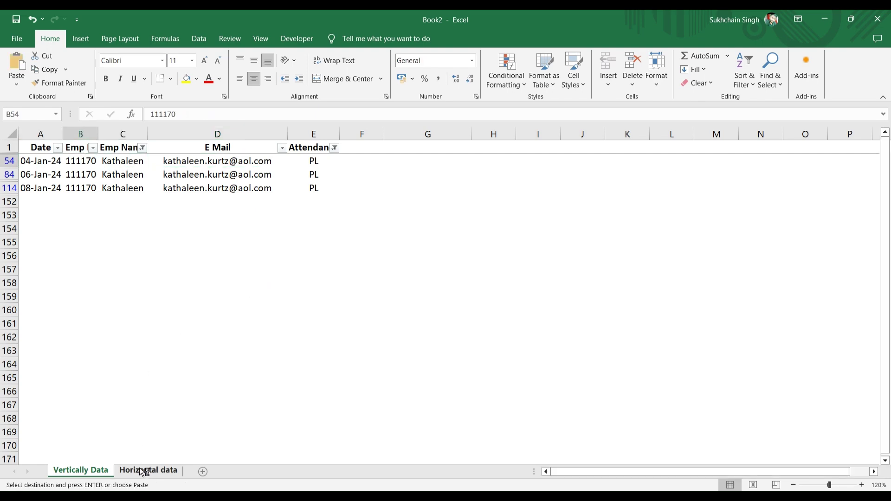
pyautogui.click(39, 132)
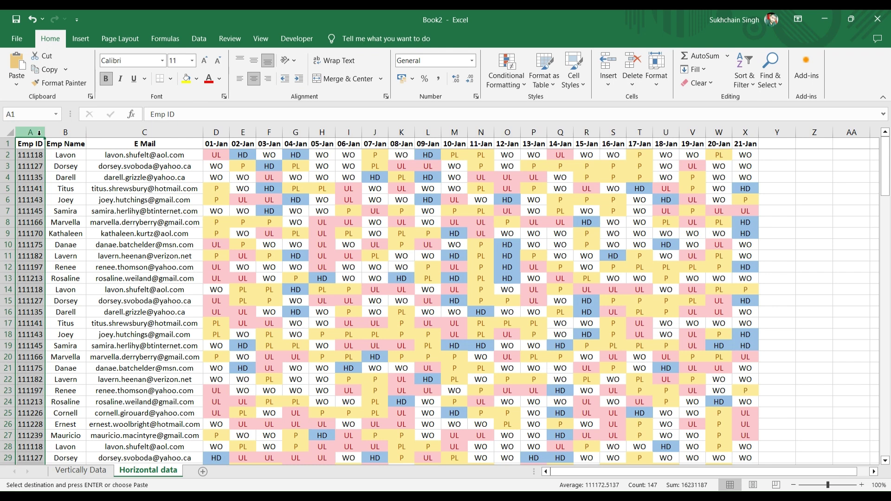
pyautogui.hotkey('ctrl', 'f')
pyautogui.hotkey('ctrl', 'v')
pyautogui.press('Return')
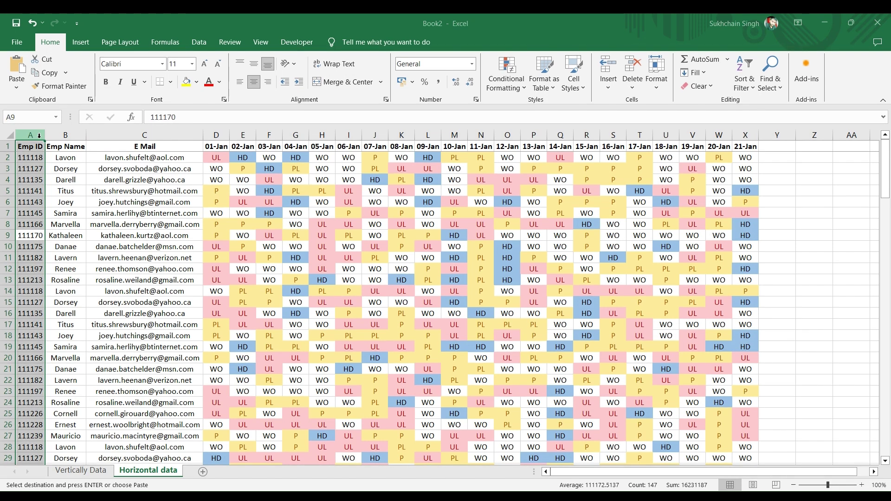
pyautogui.press('Escape')
# Check the attendance for 04-Jan, 06-Jan and 08-Jan in row 9 of the Horizontal data sheet.
pyautogui.press('Right')
pyautogui.press('Right')
pyautogui.press('Right')
pyautogui.press('Right')
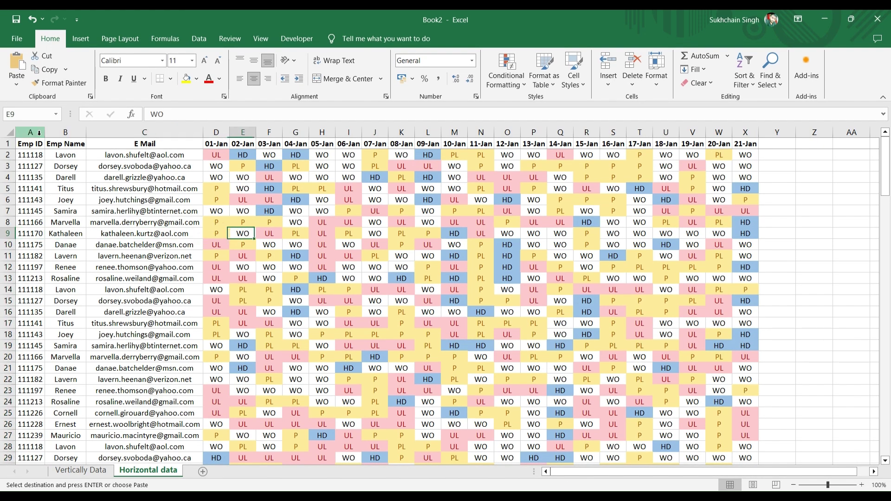
pyautogui.click(295, 234)
pyautogui.click(350, 234)
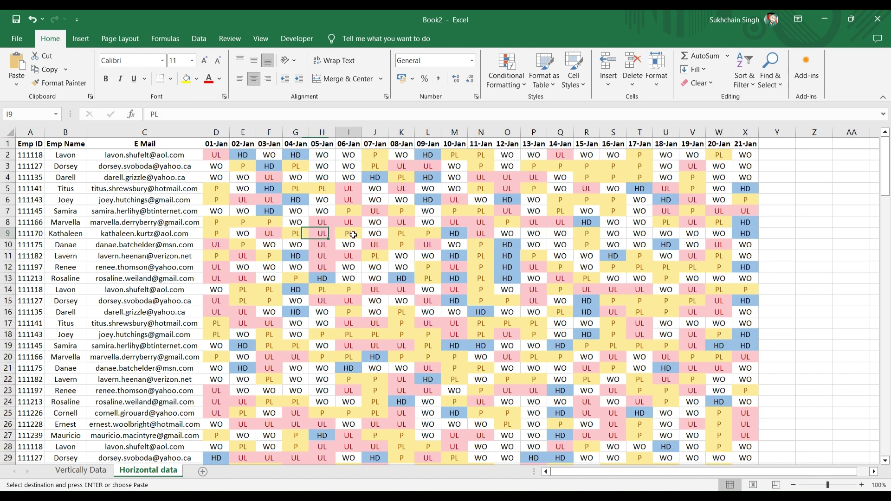
pyautogui.click(407, 235)
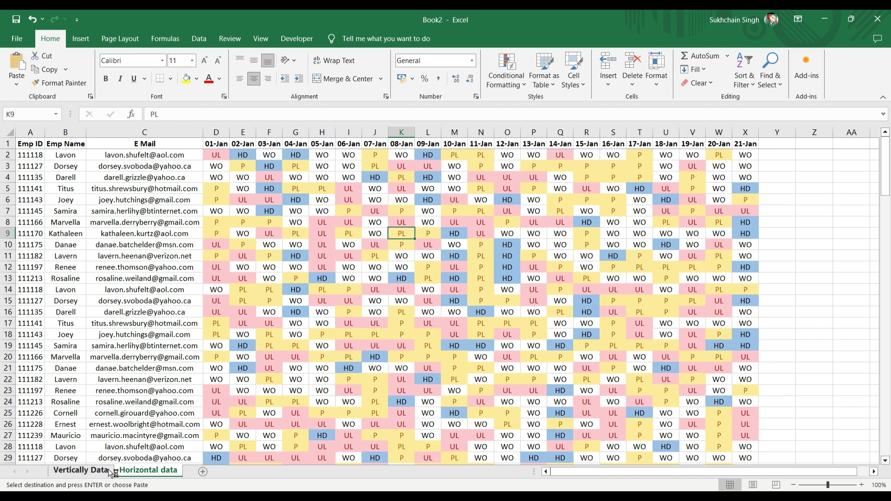
# Return to the Vertically Data sheet, cancel the pending copy and turn off the table's filters.
pyautogui.click(93, 471)
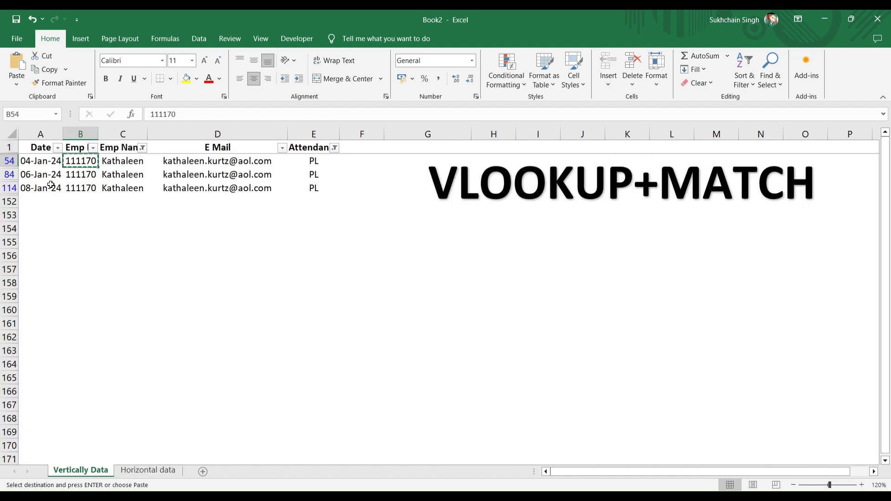
pyautogui.click(100, 218)
pyautogui.press('Escape')
pyautogui.hotkey('ctrl', 'Up')
pyautogui.hotkey('ctrl', 'Up')
pyautogui.hotkey('ctrl', 'shift', 'l')
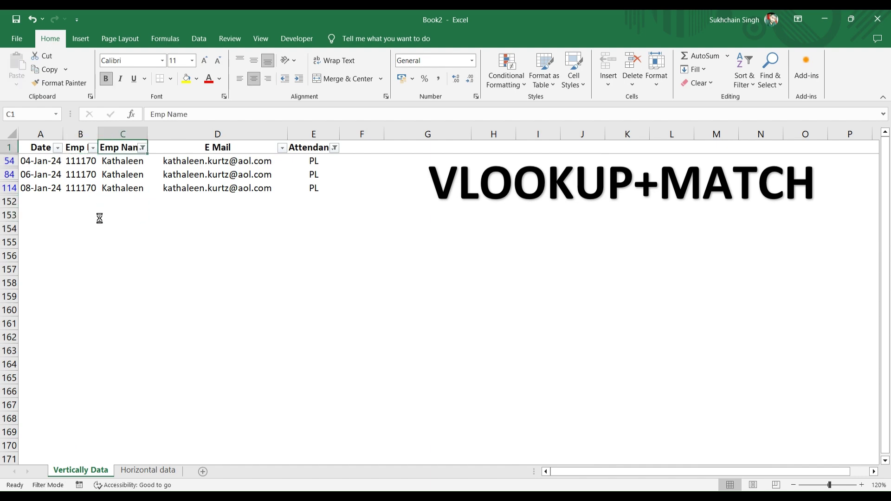
# Examine the values in the Attendance column's filter list, turning the filters on for the check and off again.
pyautogui.press('Right')
pyautogui.press('Right')
pyautogui.press('Down')
pyautogui.press('Up')
pyautogui.press('Down')
pyautogui.press('Up')
pyautogui.hotkey('ctrl', 'shift', ';')
pyautogui.press('Escape')
pyautogui.hotkey('ctrl', 'shift', 'l')
pyautogui.press('Down')
pyautogui.press('Up')
pyautogui.hotkey('alt', 'Down')
pyautogui.press('Down')
pyautogui.press('Down')
pyautogui.press('Down')
pyautogui.press('Down')
pyautogui.press('Down')
pyautogui.press('Down')
pyautogui.press('Down')
pyautogui.press('Down')
pyautogui.press('Up')
pyautogui.press('Escape')
pyautogui.hotkey('ctrl', 'shift', 'l')
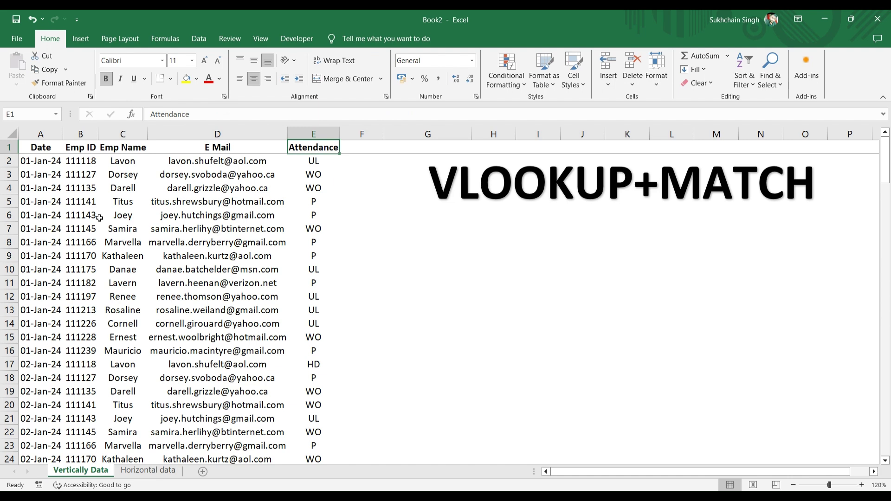
# Wrap the VLOOKUP formula in E2 in IFERROR with "-" as the fallback and select the Attendance cells from E2 down.
pyautogui.press('Down')
pyautogui.press('Up')
pyautogui.press('Down')
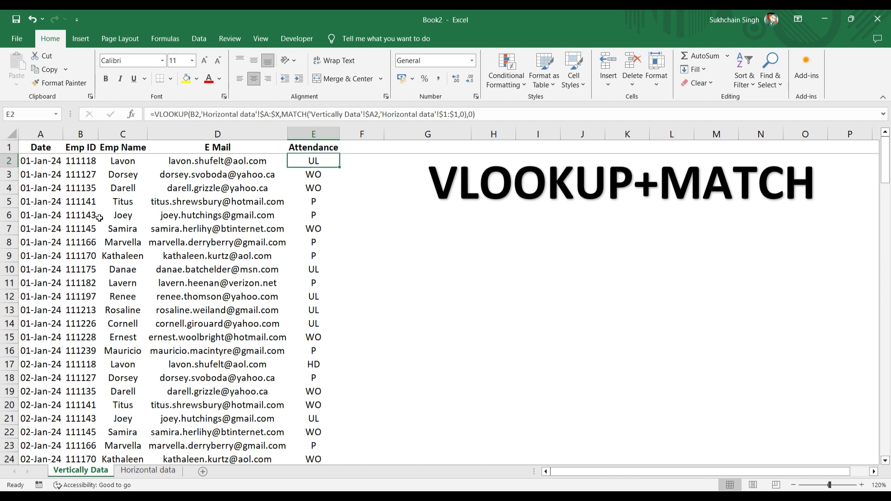
pyautogui.click(155, 114)
pyautogui.write('IFE')
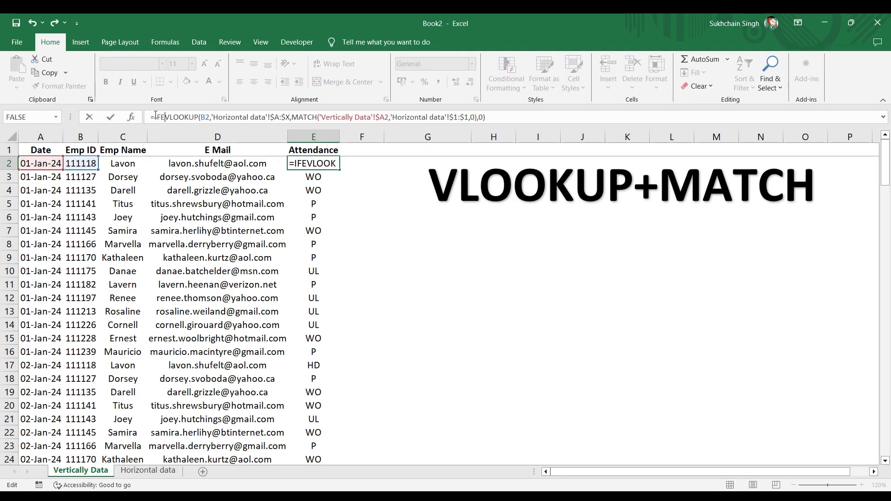
pyautogui.write('RROR(')
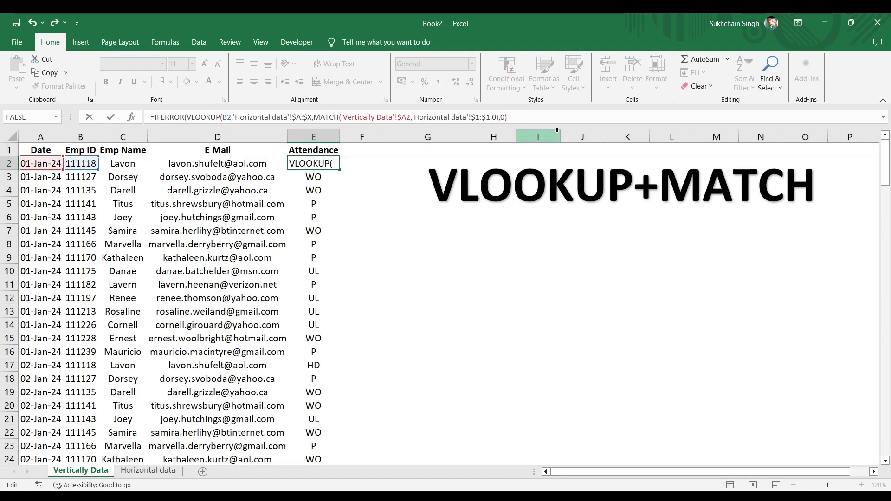
pyautogui.click(556, 116)
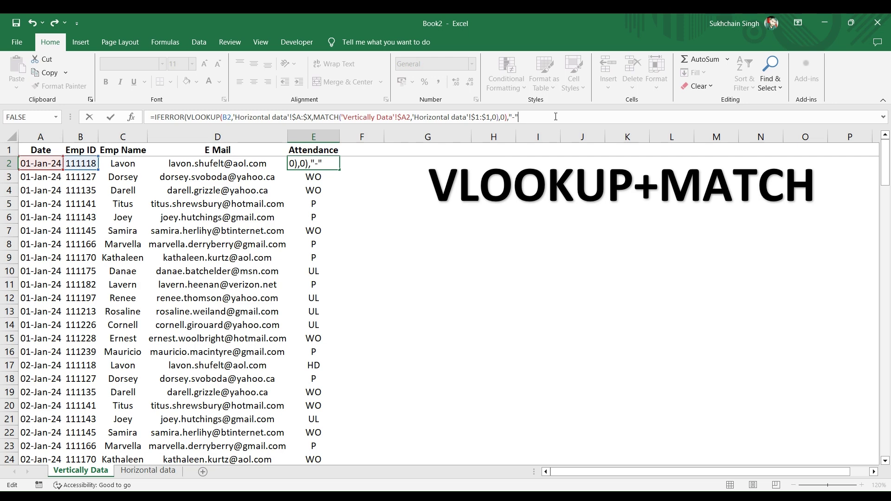
pyautogui.press('Return')
pyautogui.press('Up')
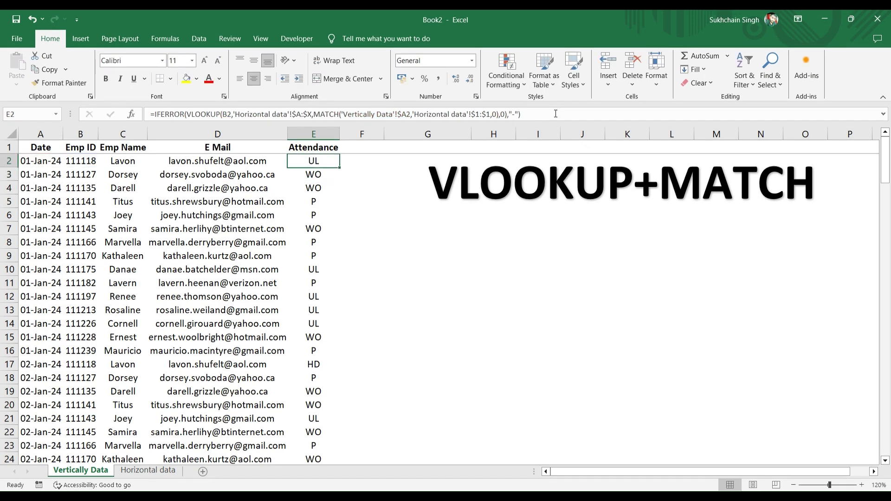
pyautogui.hotkey('ctrl', 'shift', 'Down')
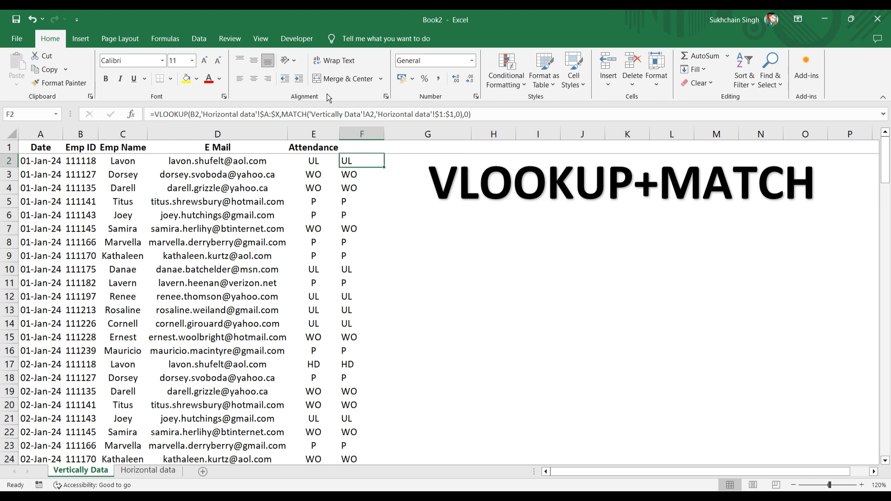
# Examine how the date headers from D1 to F1 are built in row 1 of the Horizontal data sheet.
pyautogui.click(138, 472)
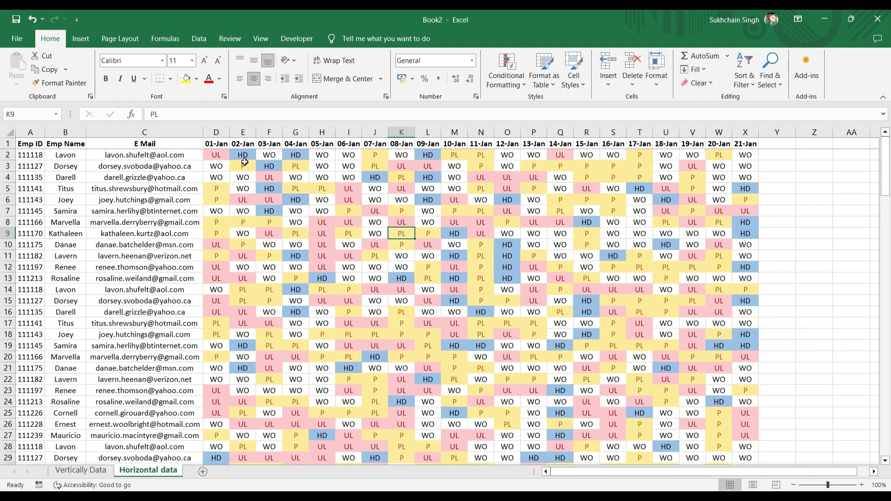
pyautogui.click(223, 146)
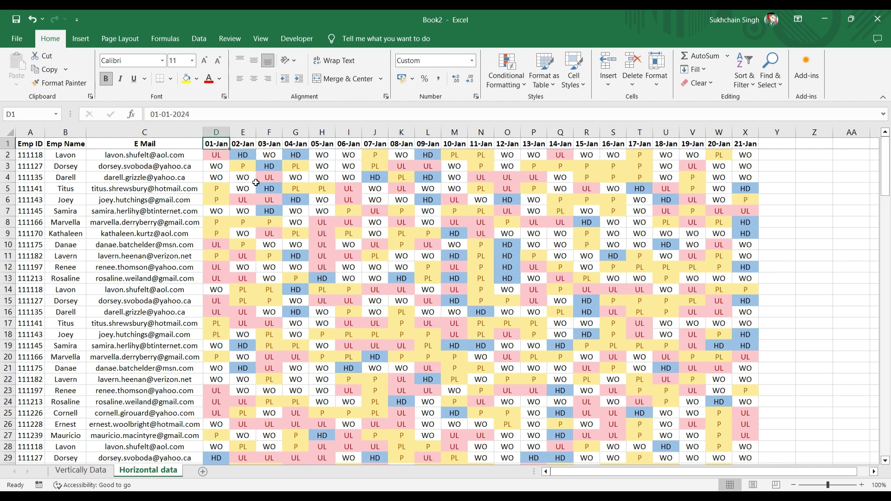
pyautogui.hotkey('ctrl', 'shift', 'Right')
pyautogui.press('Left')
pyautogui.press('Right')
pyautogui.press('Right')
pyautogui.press('Left')
pyautogui.press('Right')
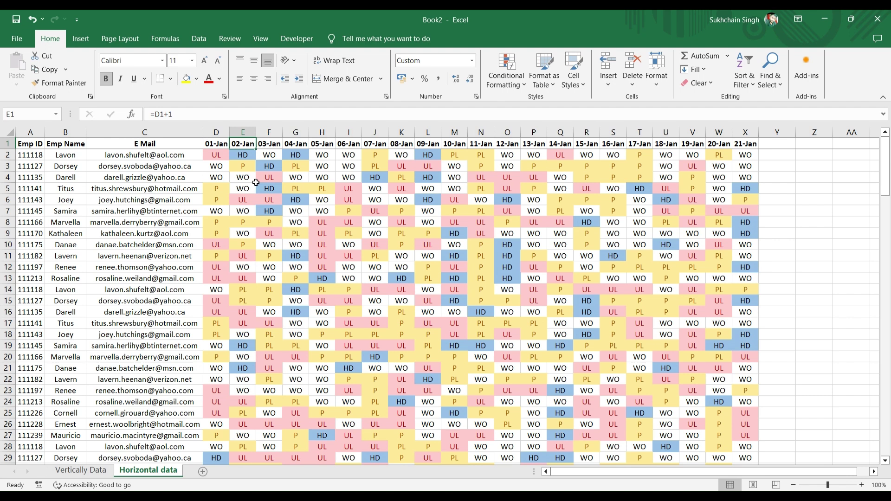
pyautogui.press('Right')
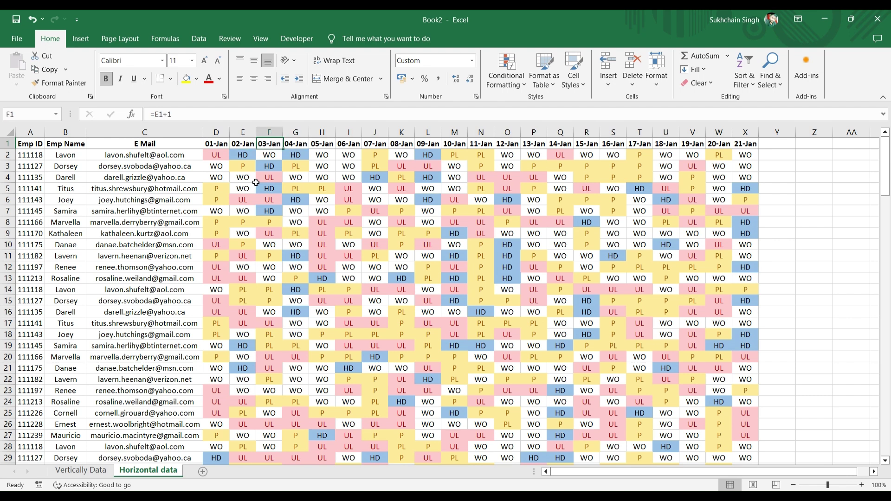
# Review the VLOOKUP and MATCH formula in F2 of the Vertically Data sheet together with the date in A2 it looks up.
pyautogui.hotkey('ctrl', 'pageup')
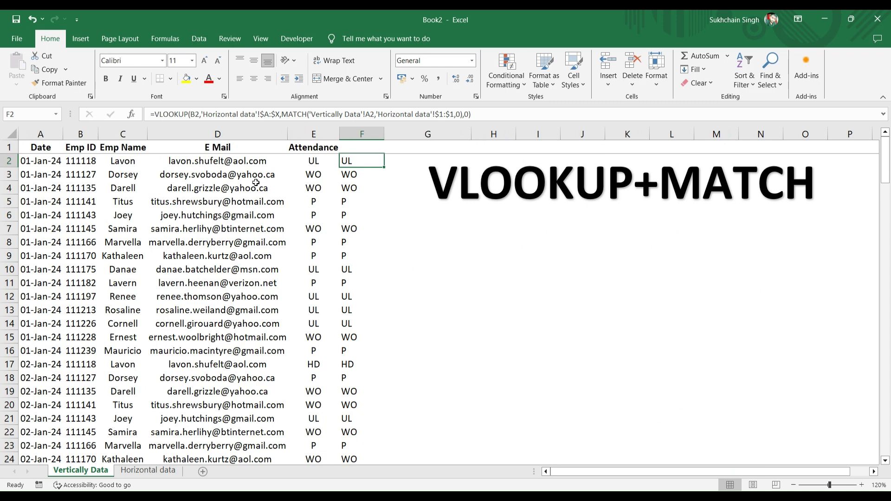
pyautogui.press('Up')
pyautogui.press('Left')
pyautogui.press('Down')
pyautogui.press('Right')
pyautogui.click(317, 117)
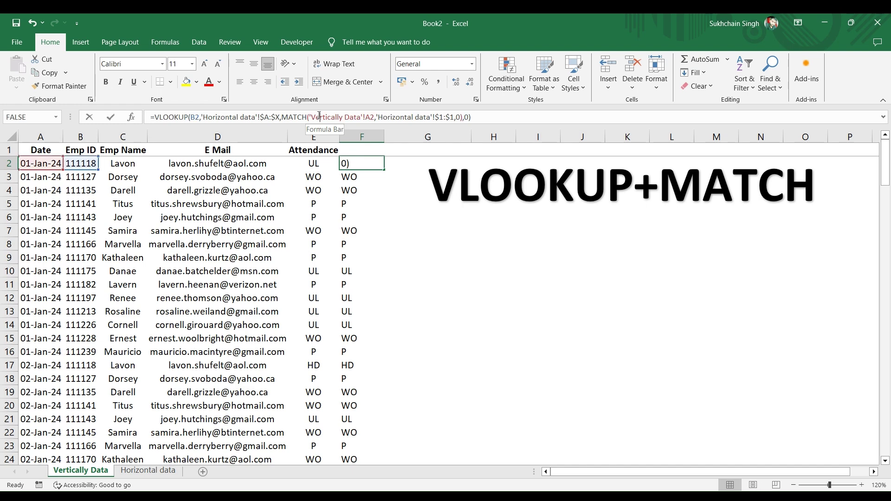
pyautogui.click(365, 117)
pyautogui.press('Return')
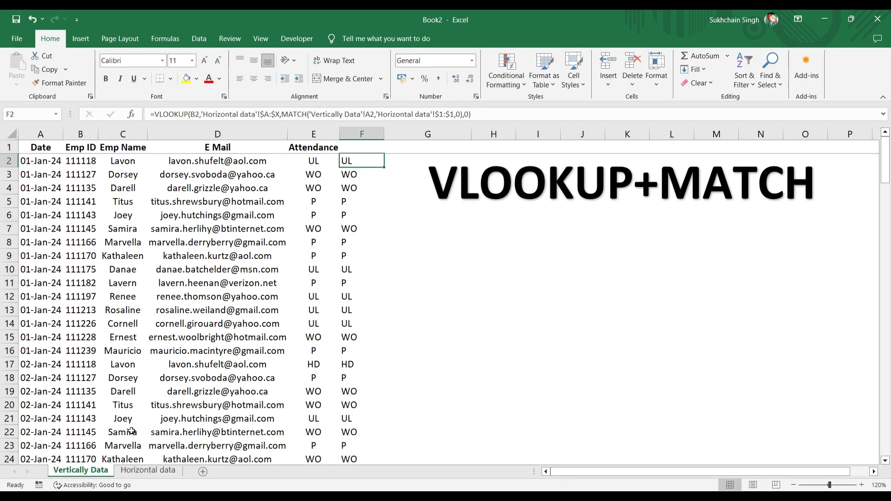
pyautogui.click(138, 474)
pyautogui.click(31, 162)
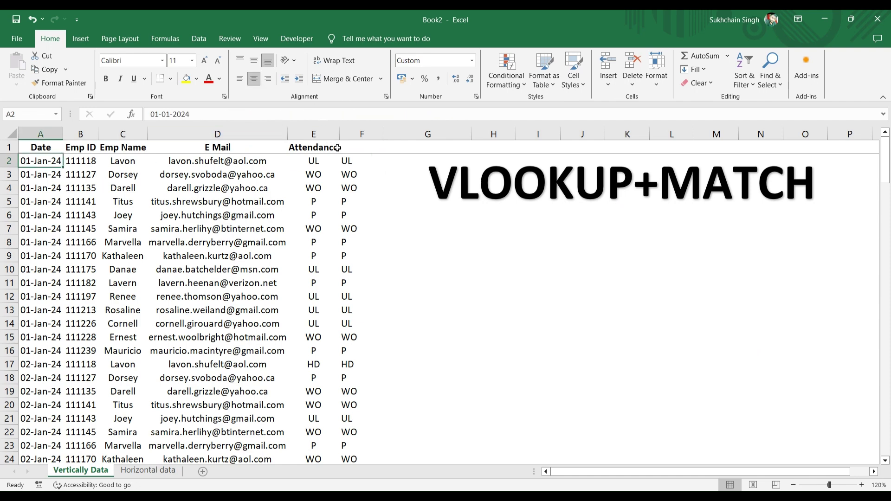
pyautogui.click(347, 160)
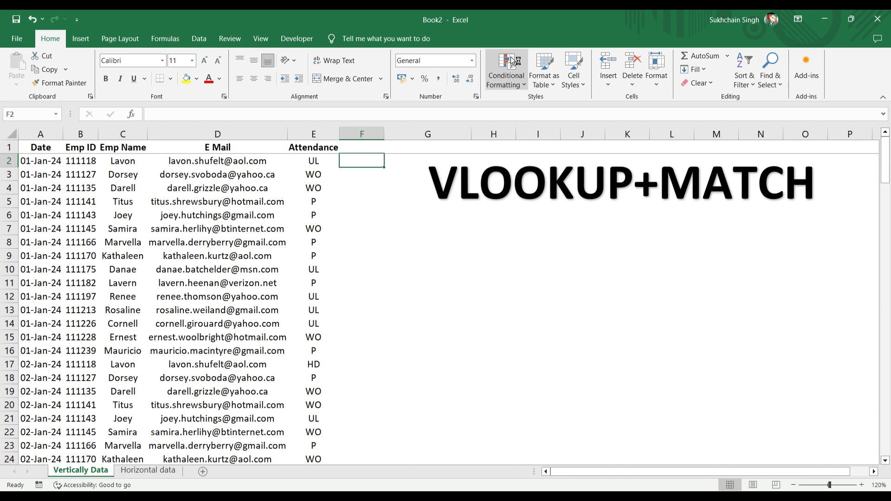
pyautogui.click(538, 11)
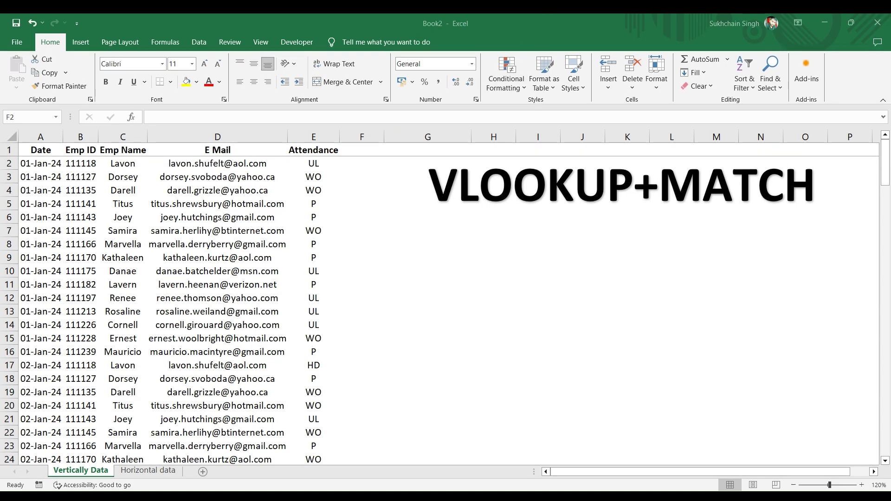